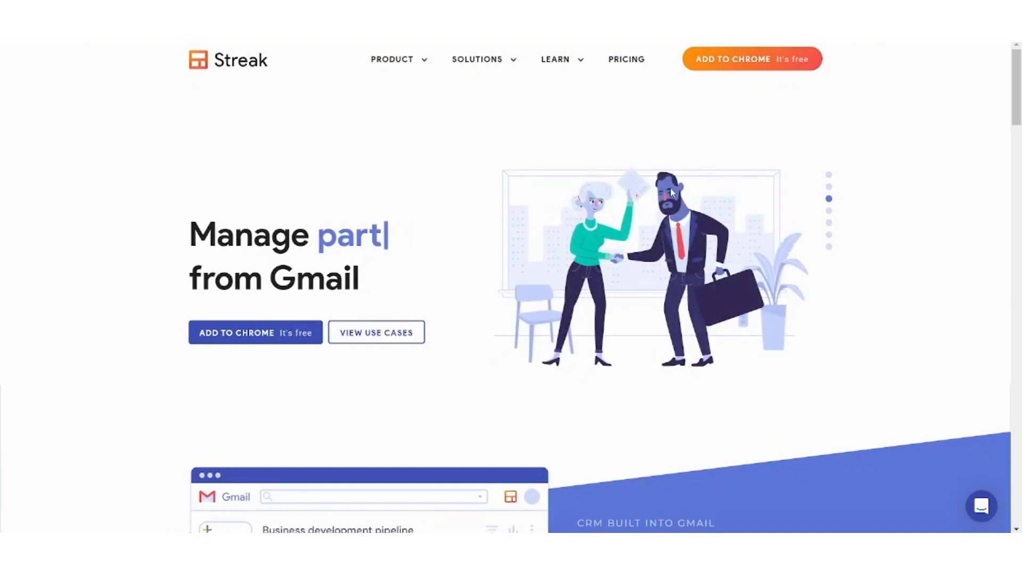
# Add the Streak extension to Chrome and switch Gmail to the fourth account in the list of other Google accounts.
pyautogui.click(737, 60)
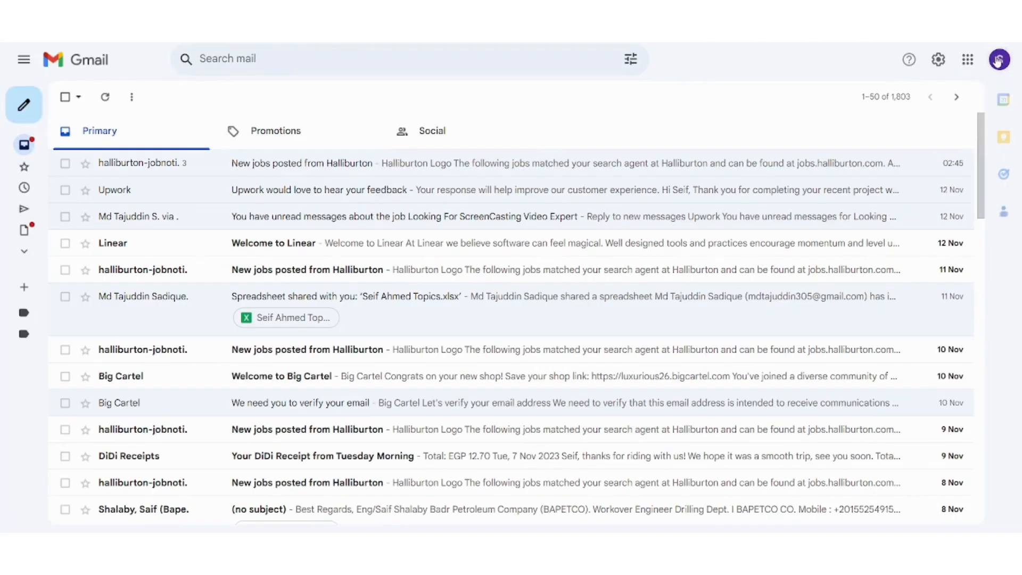
pyautogui.click(999, 61)
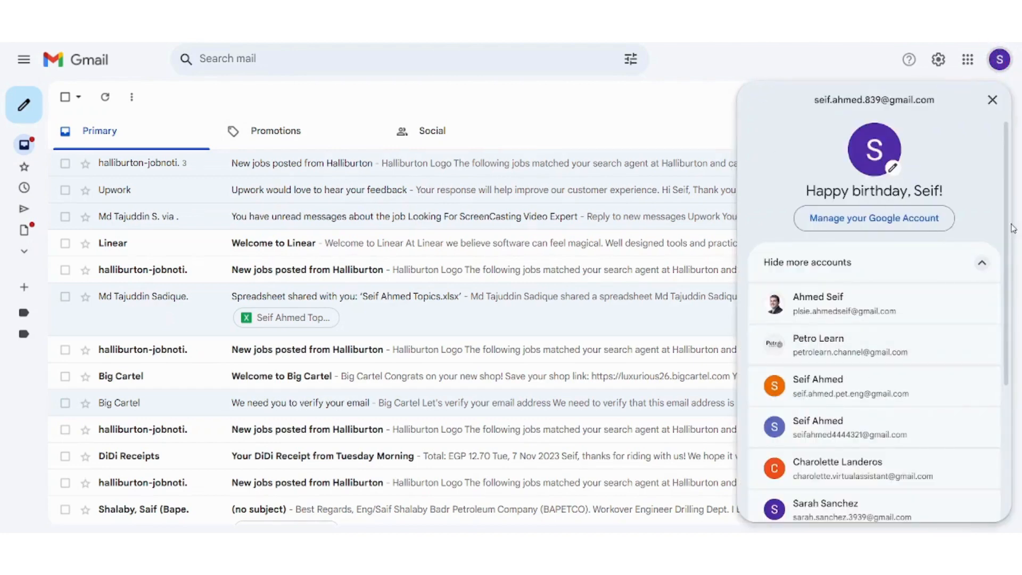
pyautogui.scroll(-2, 1009, 228)
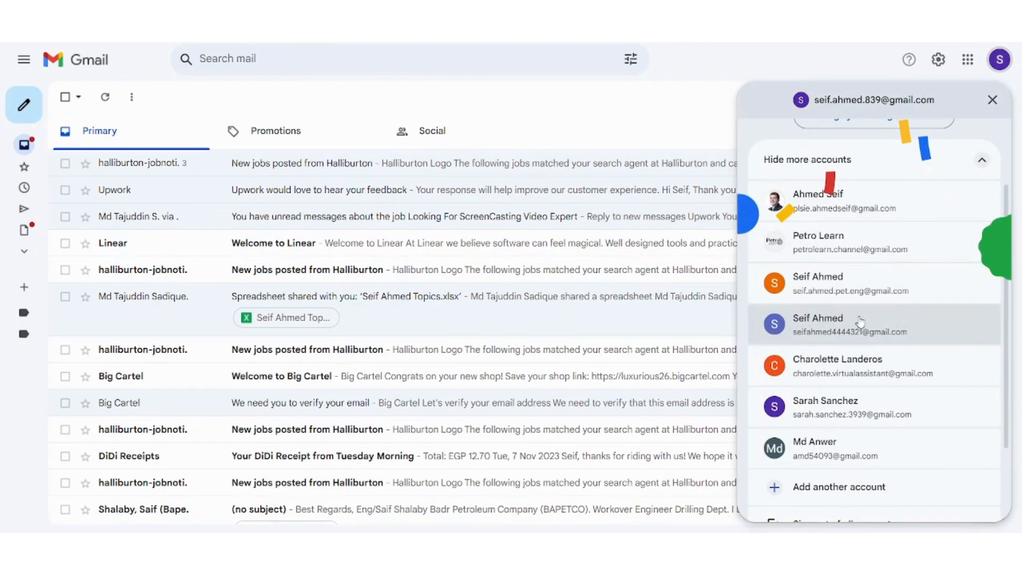
pyautogui.click(859, 320)
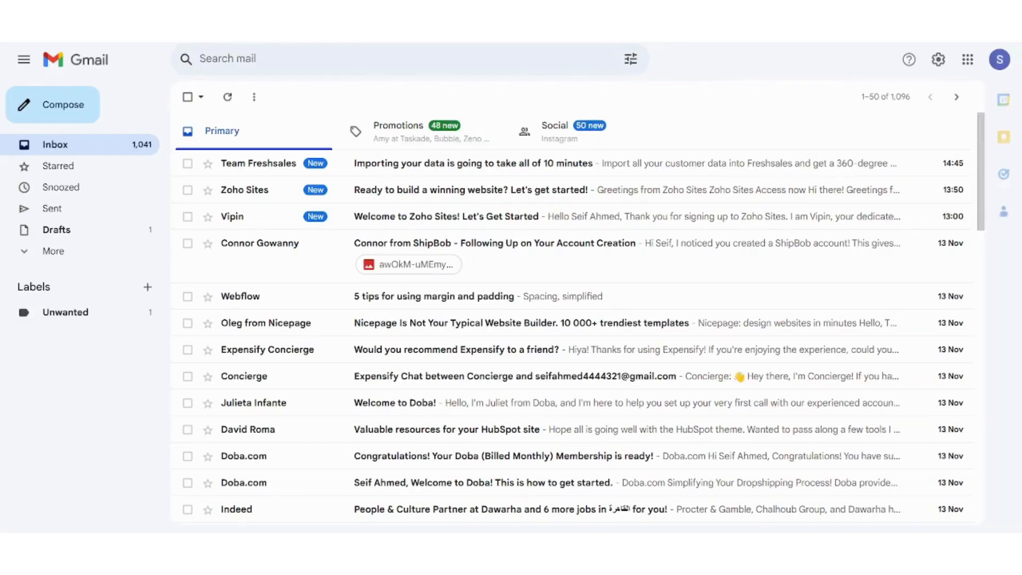
pyautogui.click(999, 59)
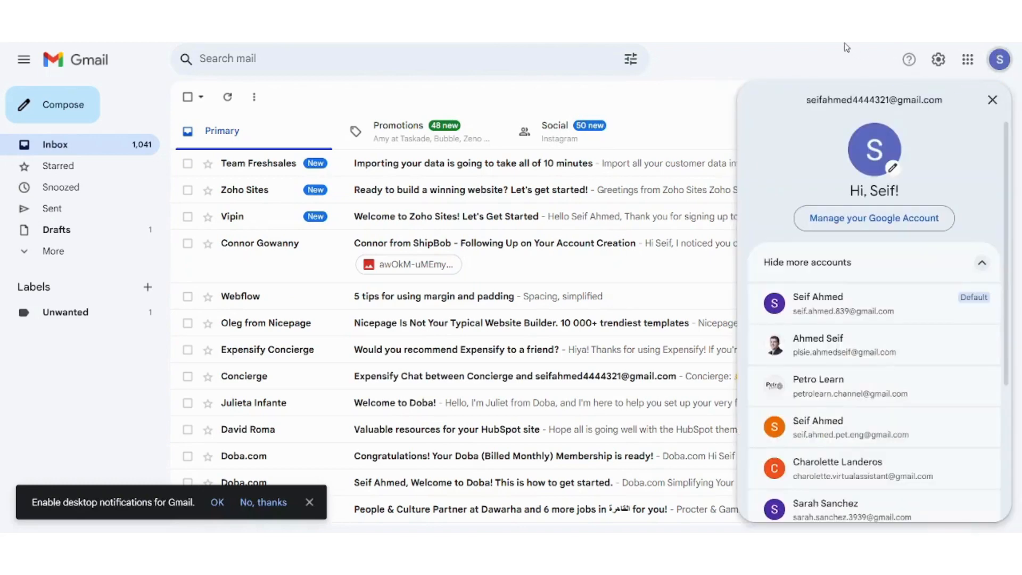
pyautogui.click(819, 61)
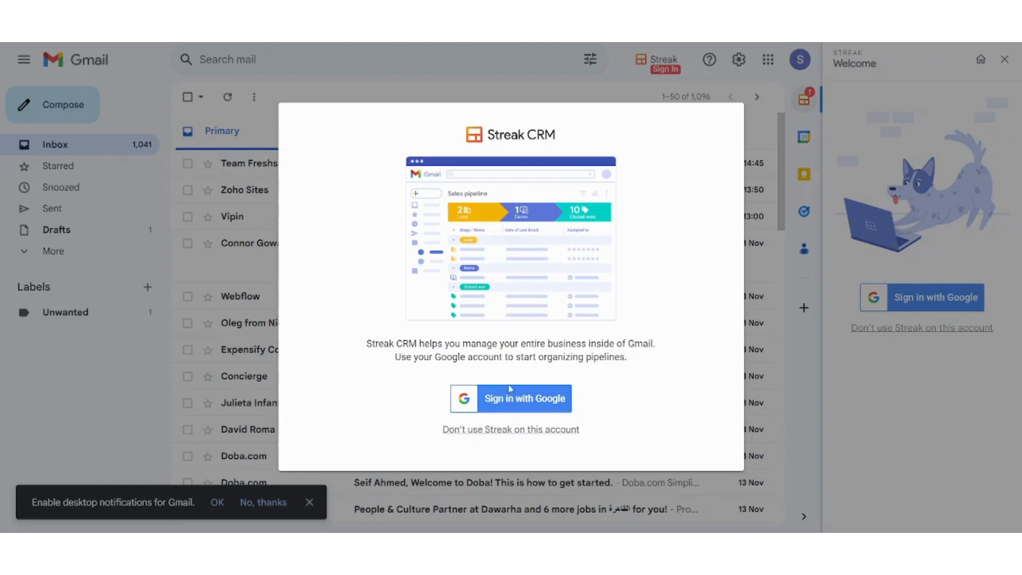
# Sign in to Streak CRM with the current Google account and grant it access.
pyautogui.click(498, 401)
pyautogui.click(579, 433)
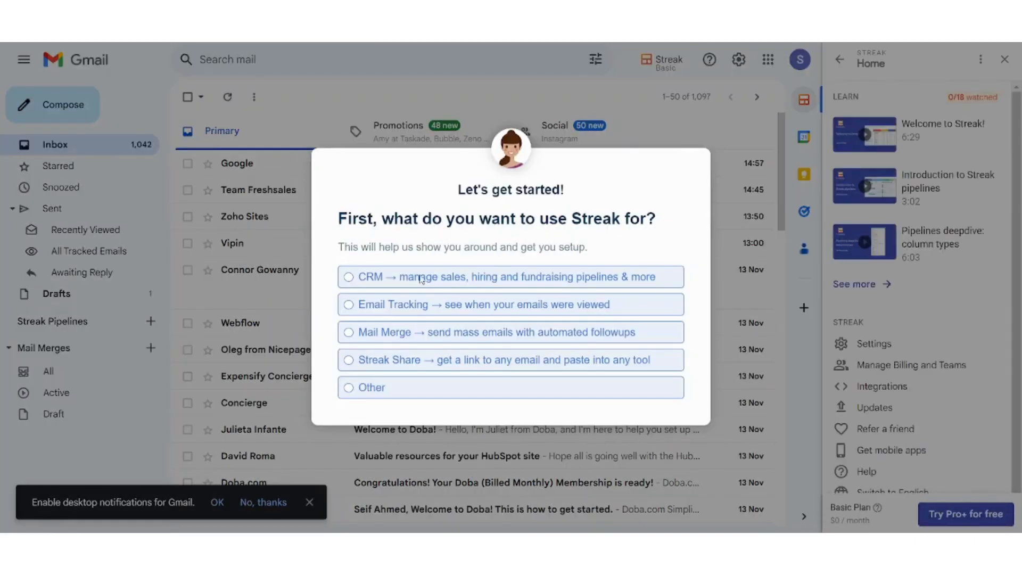
# Choose Email Tracking as the intended use of Streak and dismiss the offer to turn on email tracking.
pyautogui.click(375, 397)
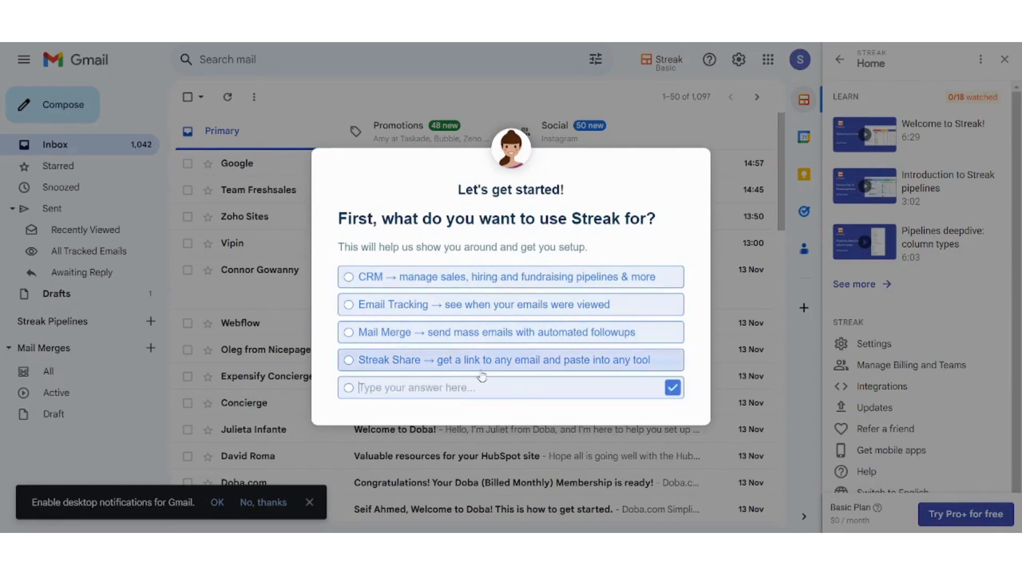
pyautogui.click(349, 305)
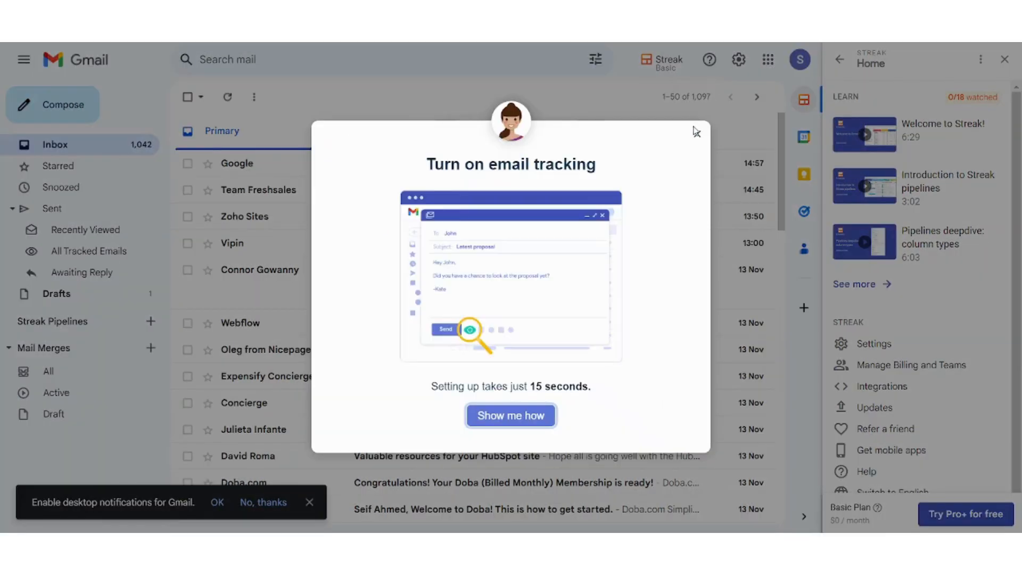
pyautogui.click(694, 137)
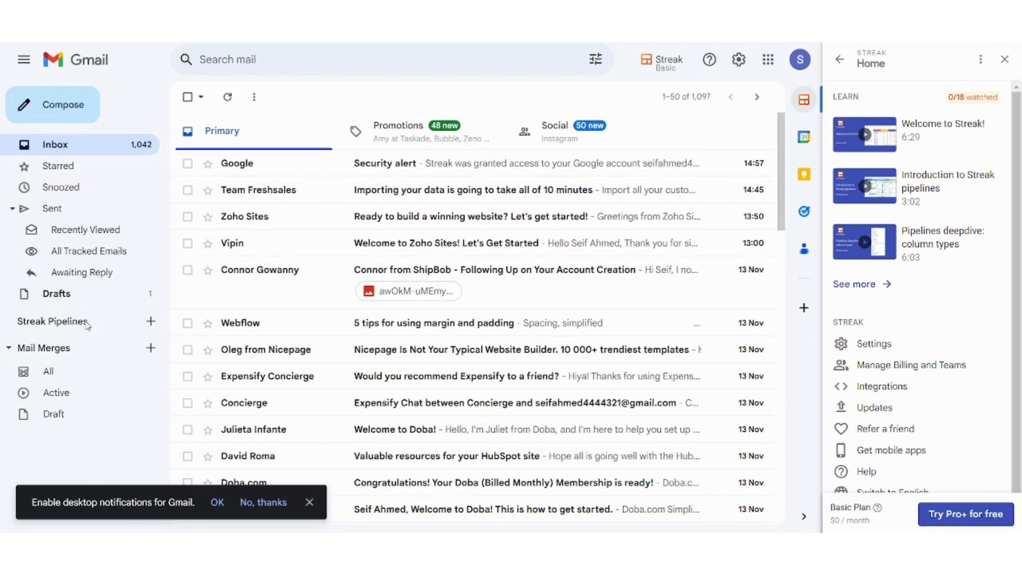
# Start a new Streak pipeline, browse the templates from Projects through Custom, and select the Sales template.
pyautogui.click(149, 322)
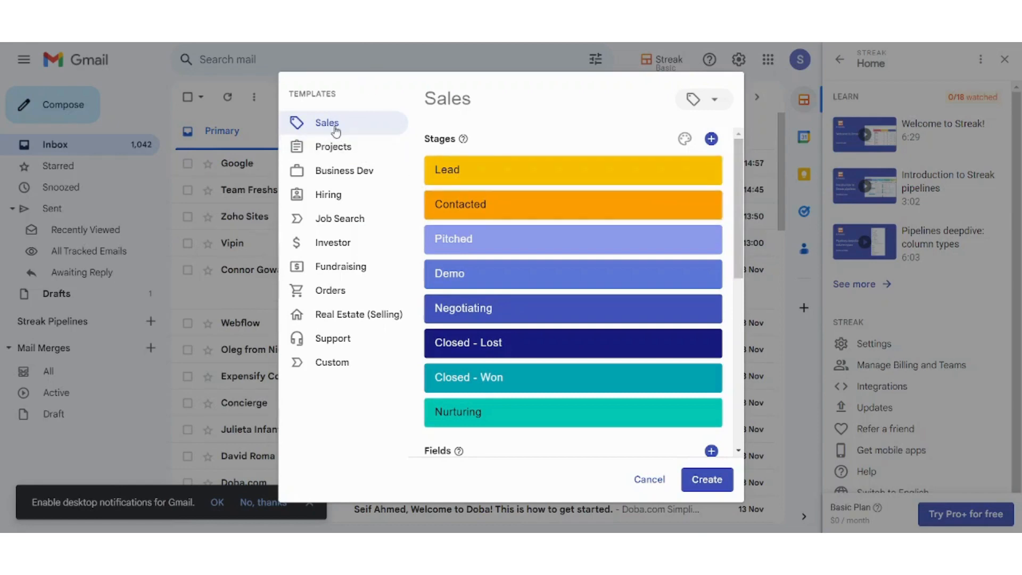
pyautogui.click(335, 148)
pyautogui.click(341, 175)
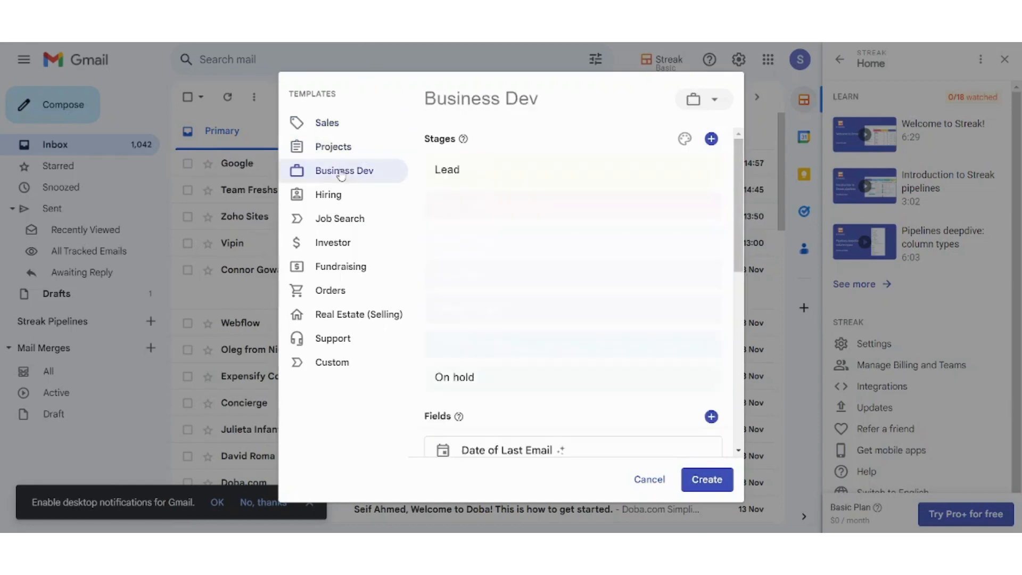
pyautogui.click(345, 193)
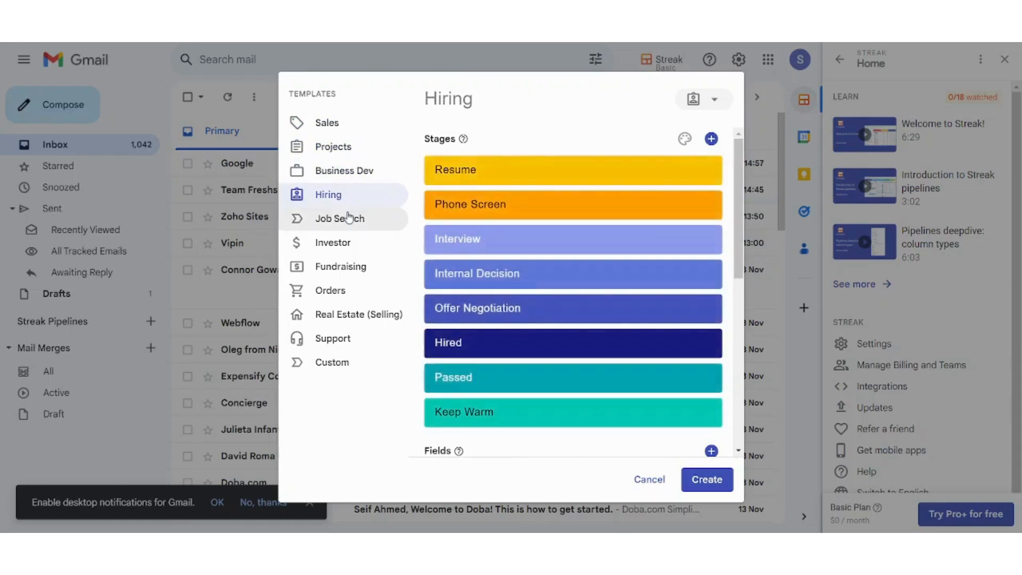
pyautogui.click(348, 218)
pyautogui.click(344, 243)
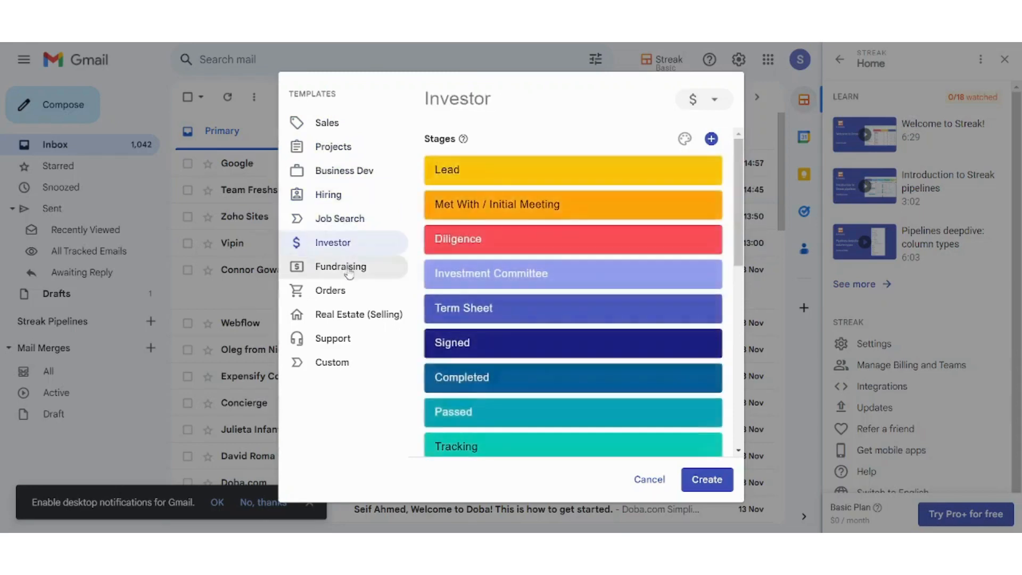
pyautogui.click(348, 271)
pyautogui.click(349, 290)
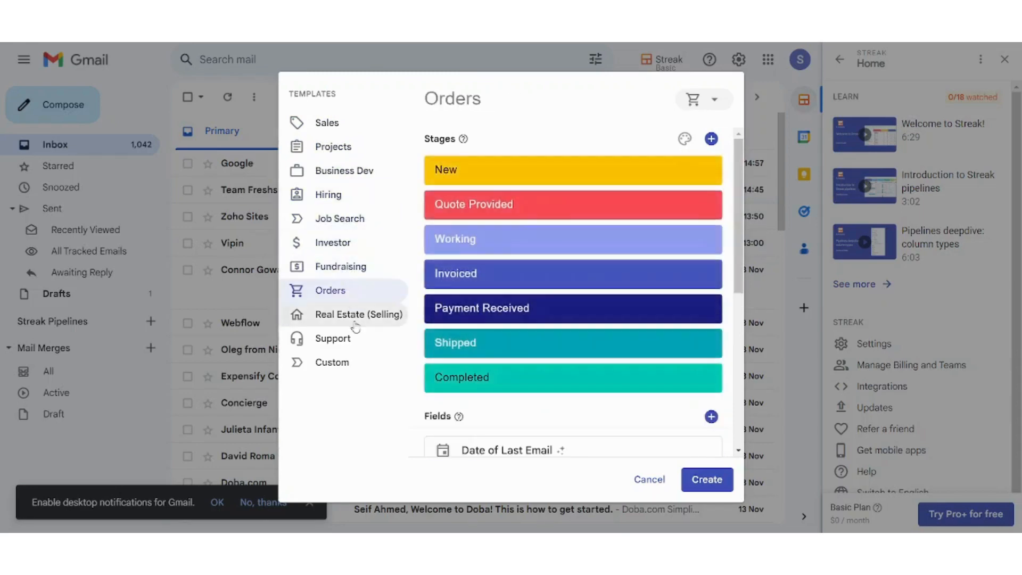
pyautogui.click(355, 320)
pyautogui.click(332, 338)
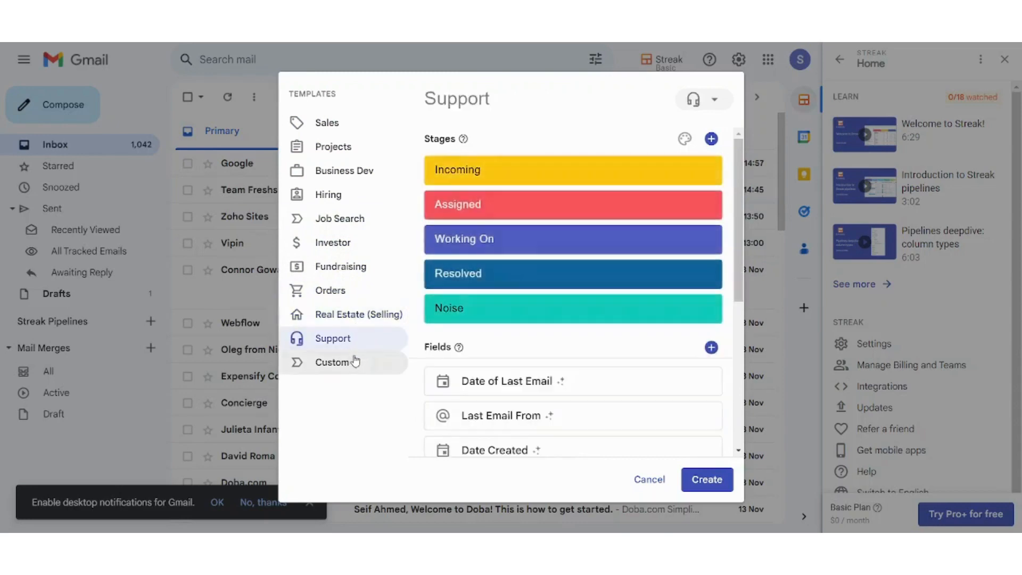
pyautogui.click(349, 370)
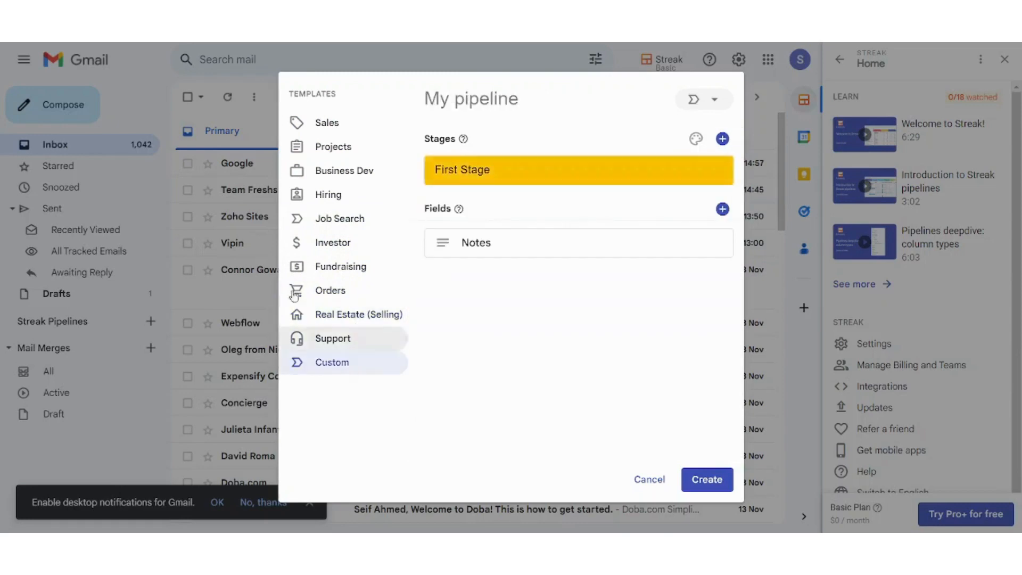
pyautogui.click(319, 126)
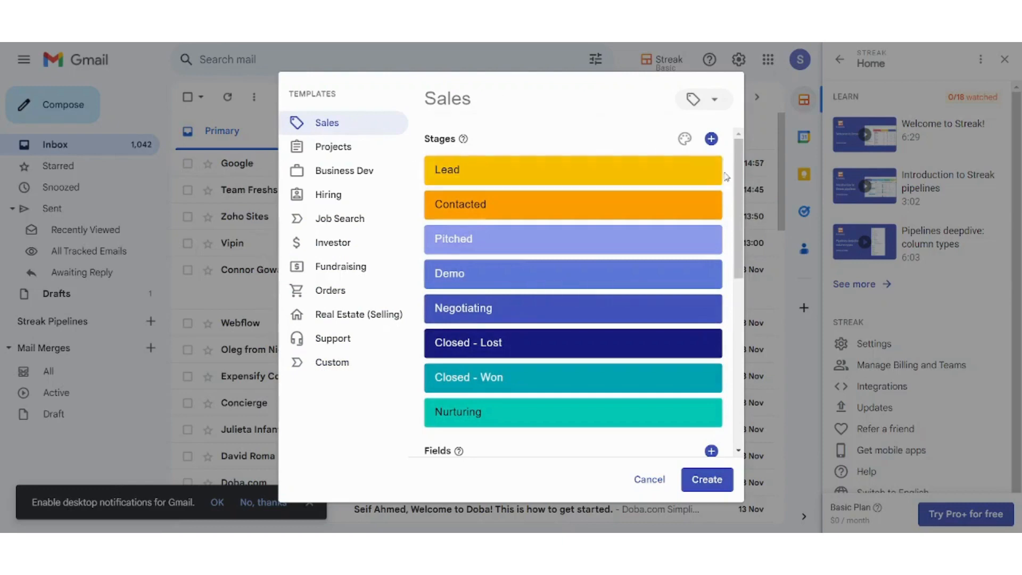
# Examine the stages and fields that the Sales template provides.
pyautogui.moveTo(738, 182); pyautogui.dragTo(743, 120)
pyautogui.moveTo(431, 139); pyautogui.dragTo(445, 139)
pyautogui.click(557, 141)
pyautogui.scroll(-1, 743, 196)
pyautogui.scroll(-3, 743, 196)
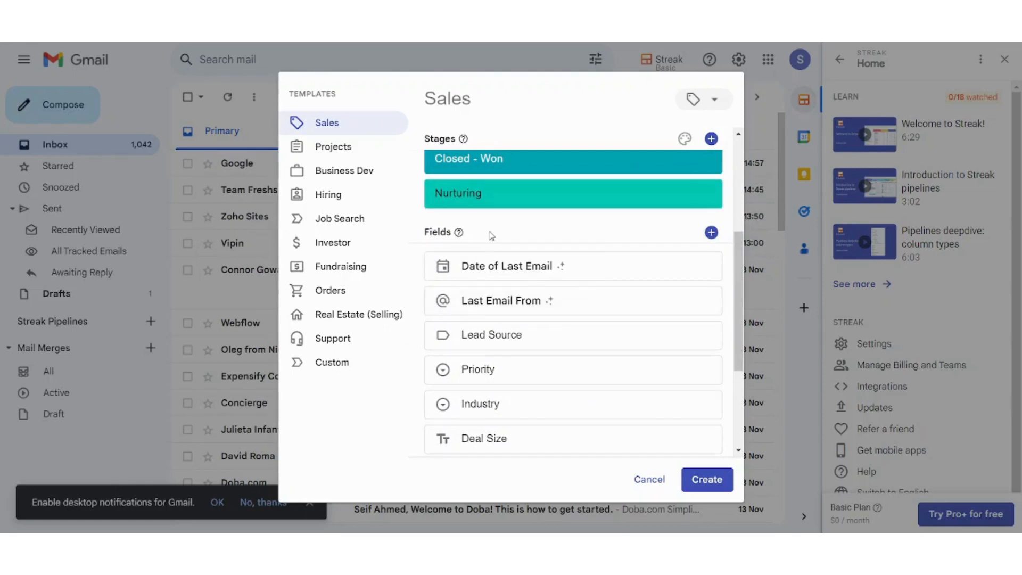
pyautogui.scroll(-2, 742, 275)
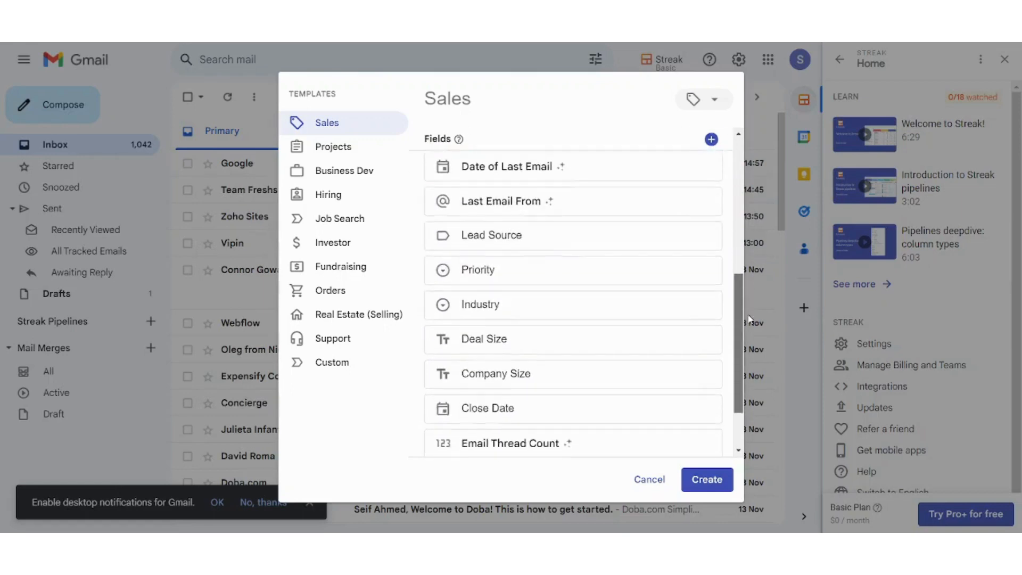
pyautogui.scroll(6, 515, 193)
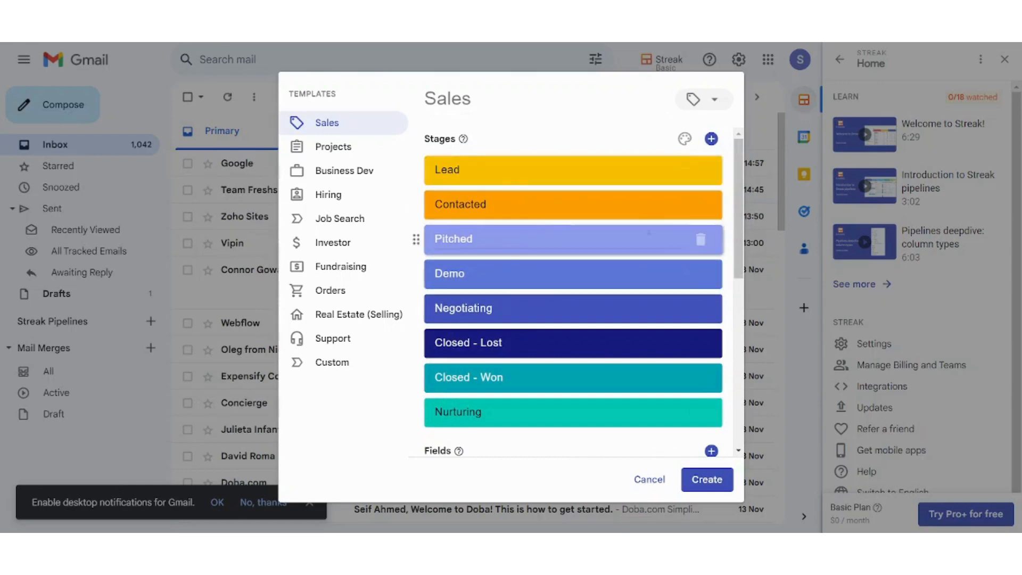
# Remove the Pitched and Nurturing stages from the Sales pipeline and add a stage named QAQC.
pyautogui.click(699, 240)
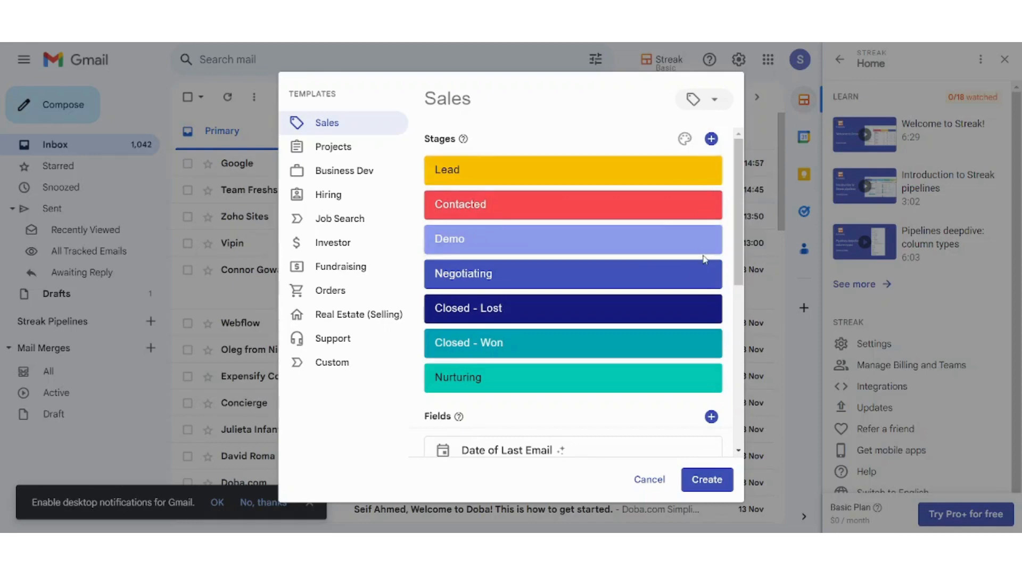
pyautogui.click(711, 139)
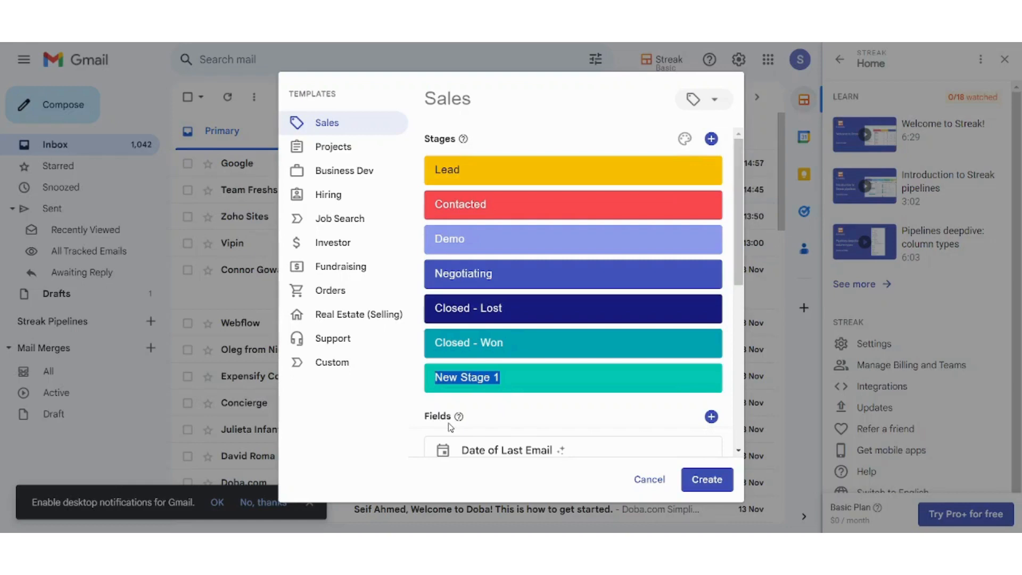
pyautogui.write('QAQC')
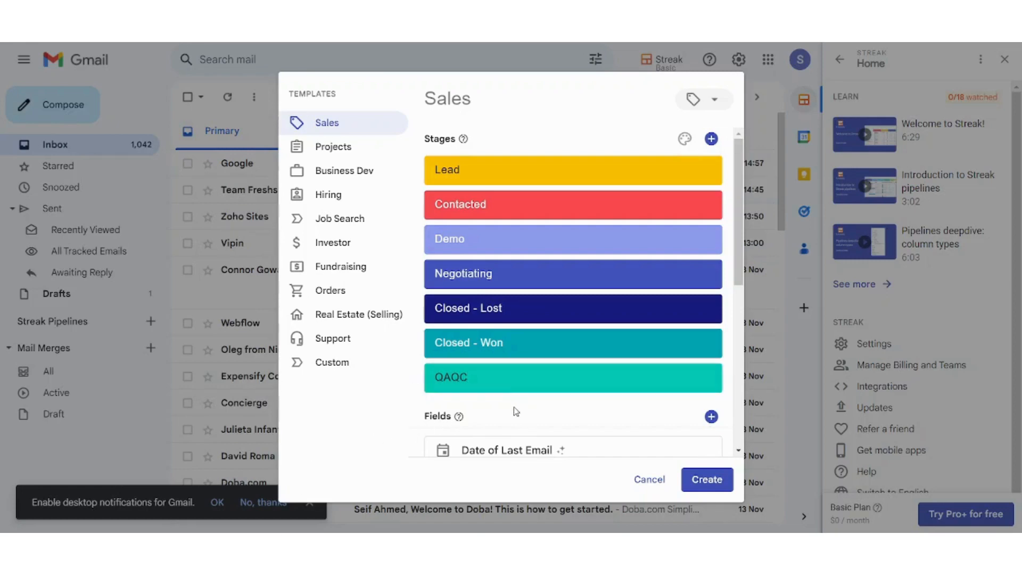
# Move the QAQC stage between Contacted and Demo, and recolor the stages with the blue, yellow and salmon palette.
pyautogui.scroll(-5, 533, 309)
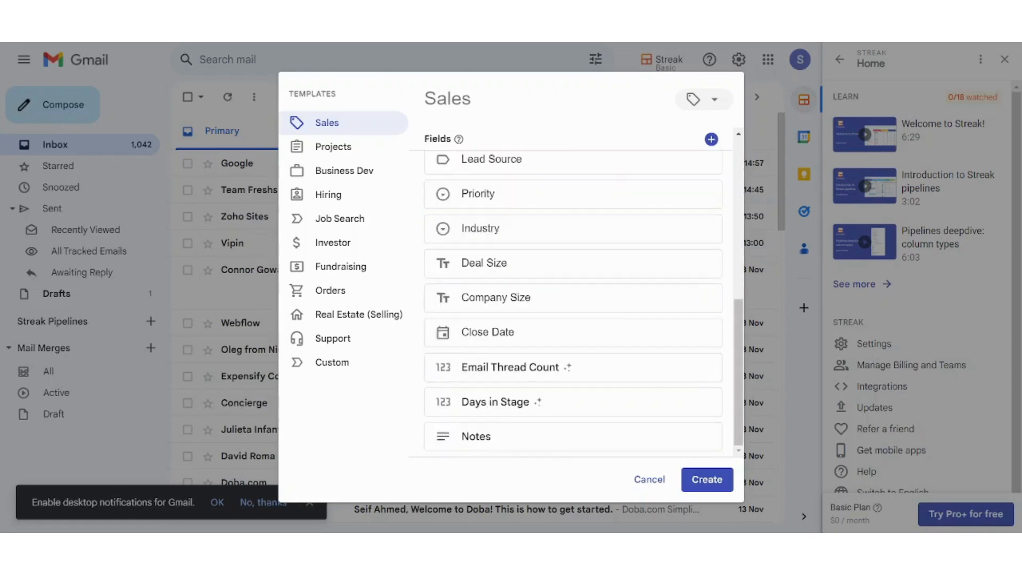
pyautogui.moveTo(738, 345); pyautogui.dragTo(705, 122)
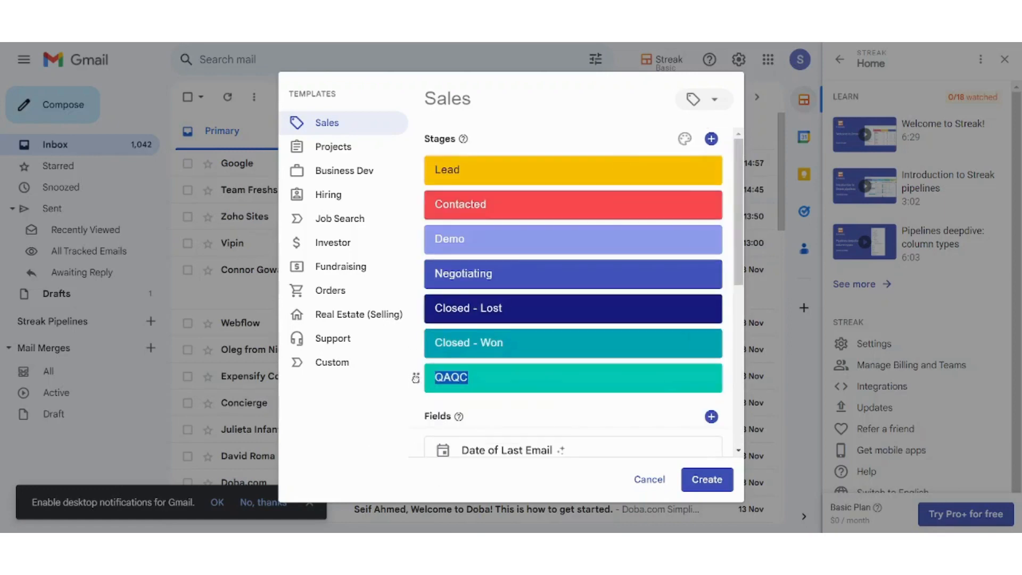
pyautogui.moveTo(416, 377); pyautogui.dragTo(416, 235)
pyautogui.click(398, 409)
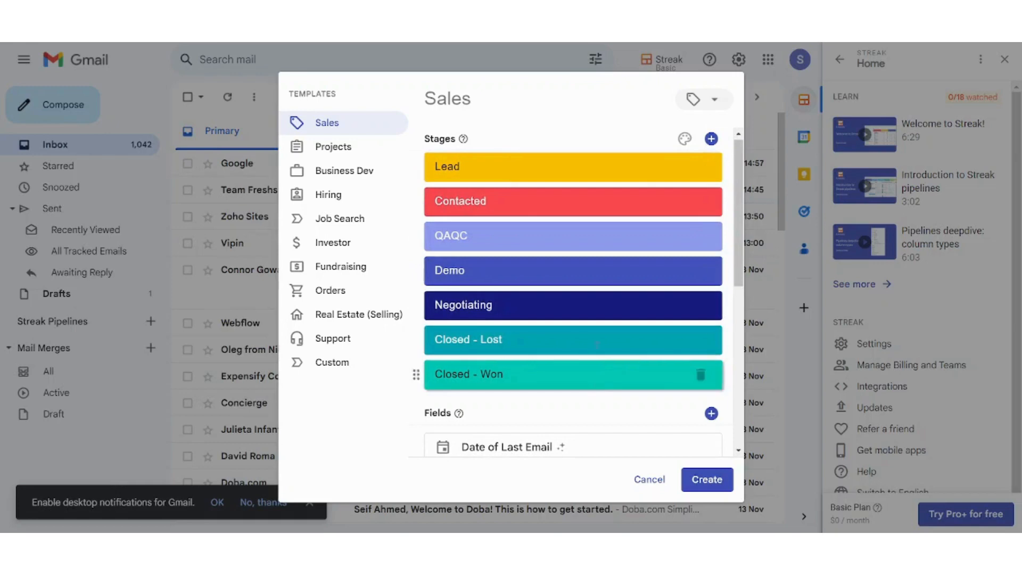
pyautogui.click(685, 139)
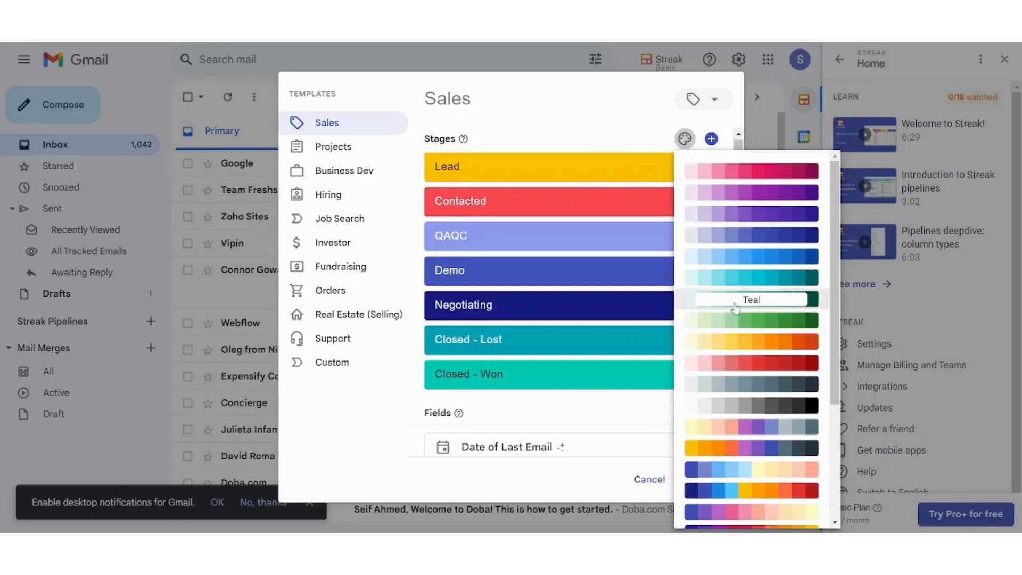
pyautogui.click(735, 468)
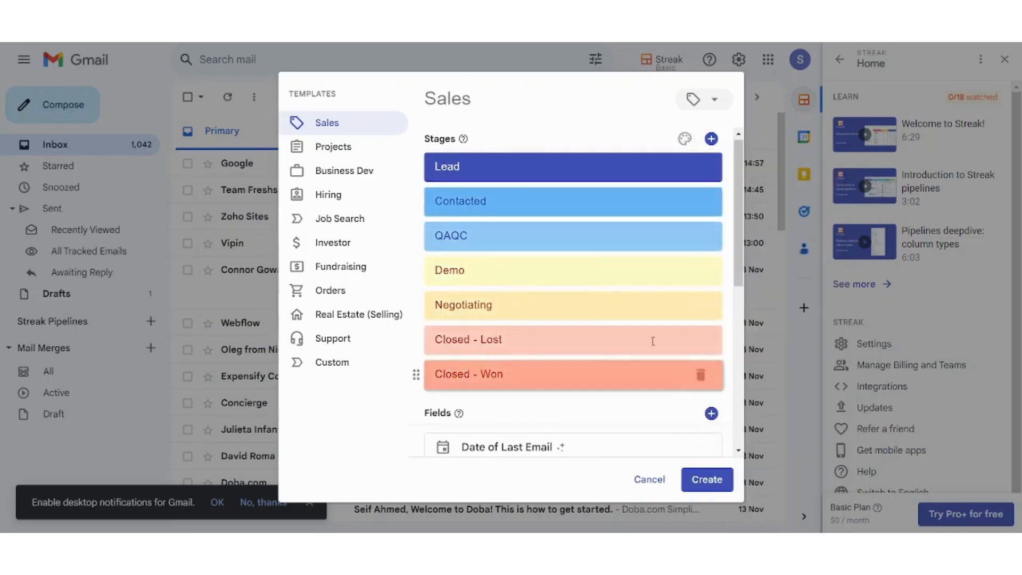
# Delete the Email Thread Count field from the Sales pipeline.
pyautogui.moveTo(738, 194); pyautogui.dragTo(745, 290)
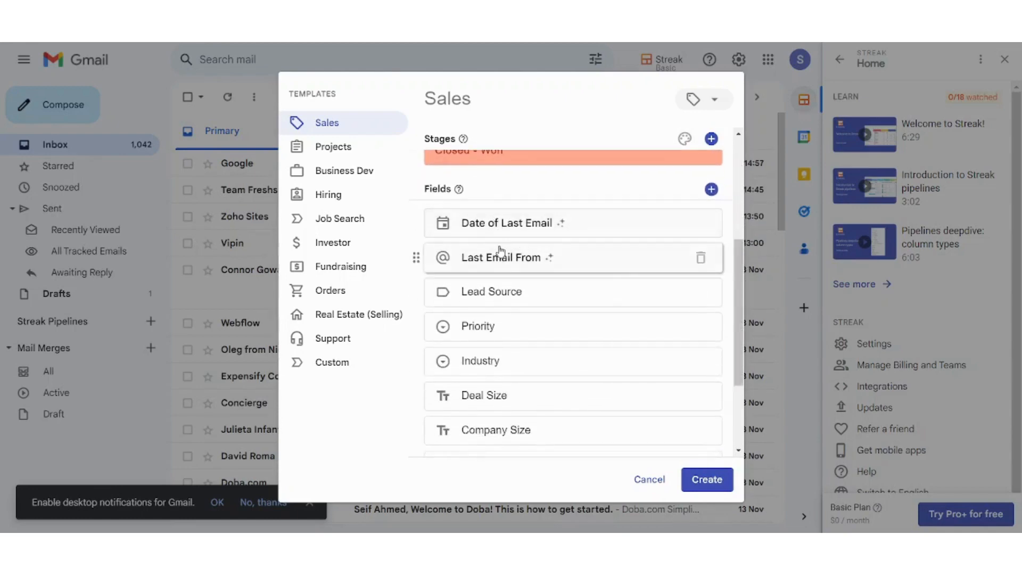
pyautogui.moveTo(735, 317)
pyautogui.mouseDown()
pyautogui.moveTo(735, 339)
pyautogui.moveTo(733, 319)
pyautogui.mouseUp()
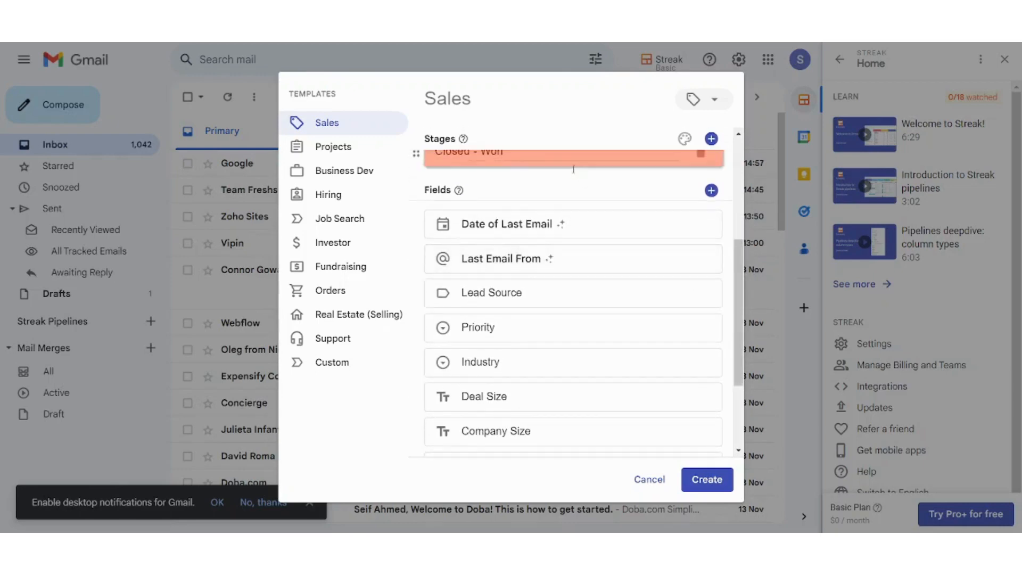
pyautogui.scroll(-2, 543, 280)
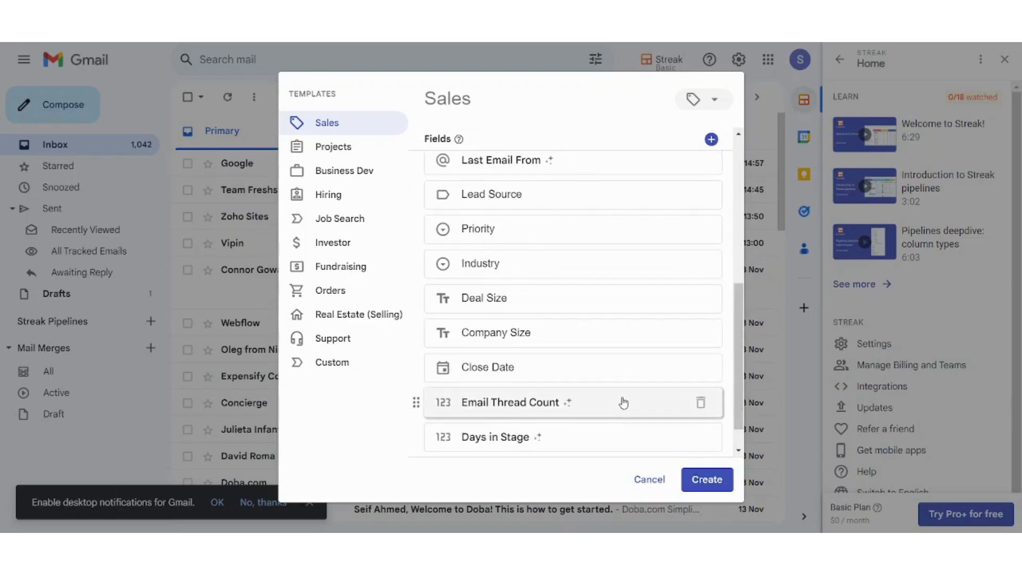
pyautogui.click(701, 403)
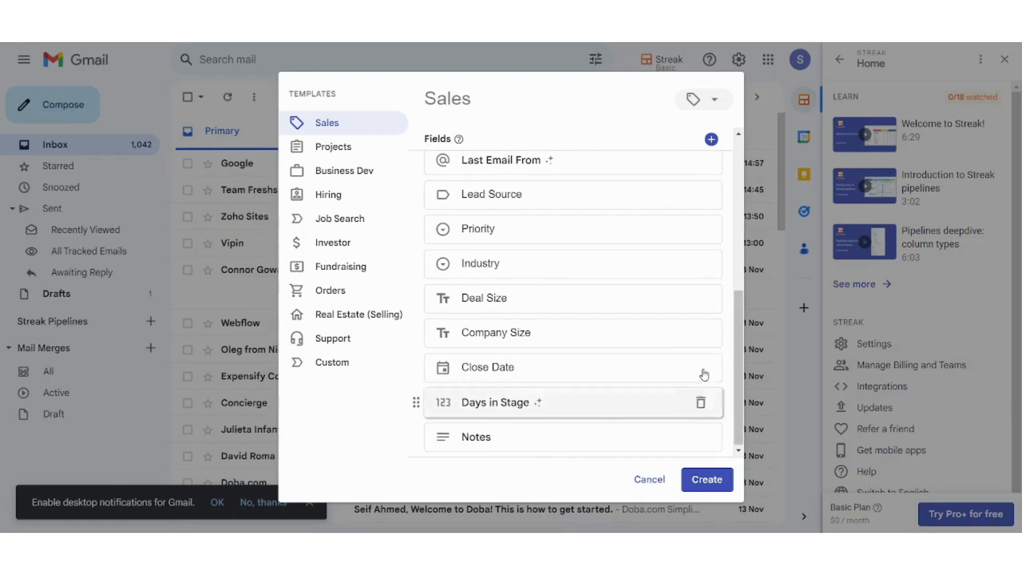
# Add the Last meeting field from the calls and meetings fields, and place it directly above Close Date.
pyautogui.click(711, 140)
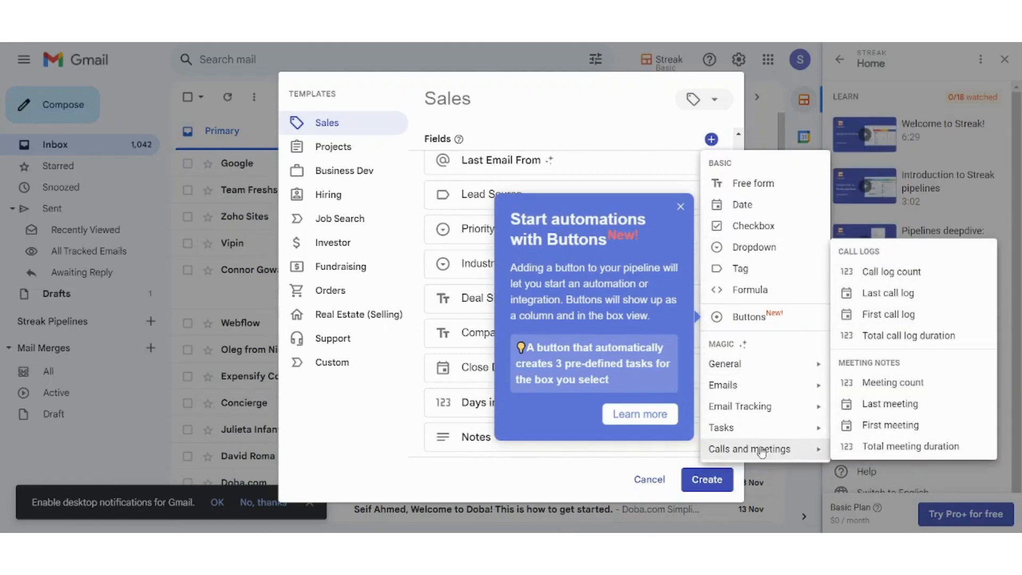
pyautogui.moveTo(764, 432)
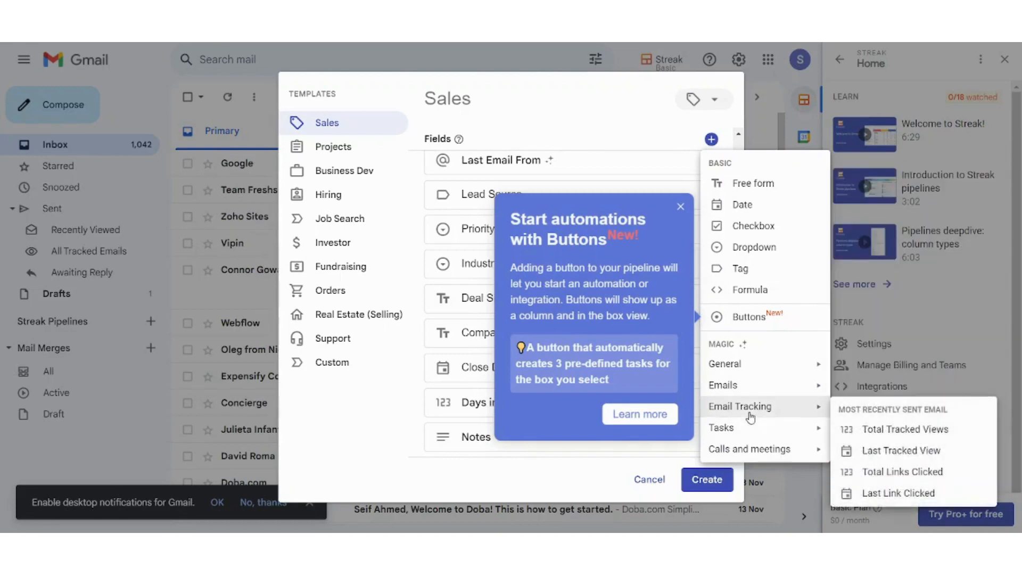
pyautogui.moveTo(746, 392)
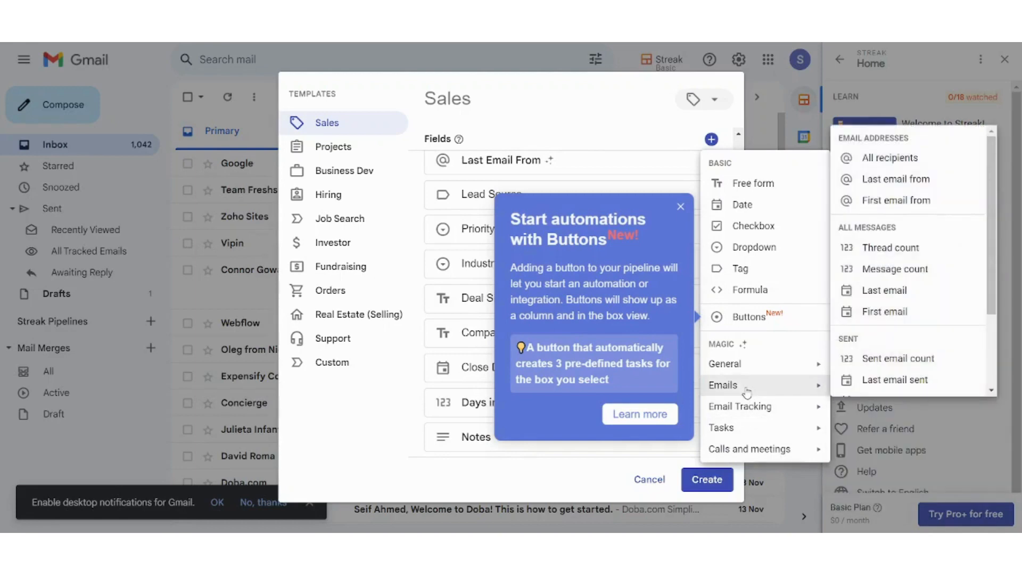
pyautogui.moveTo(745, 362)
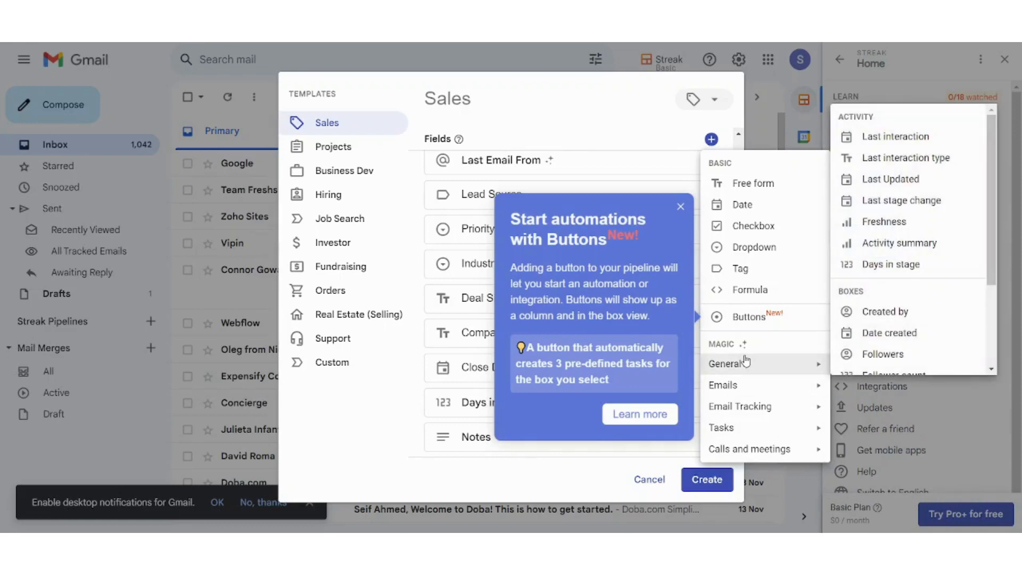
pyautogui.moveTo(745, 449)
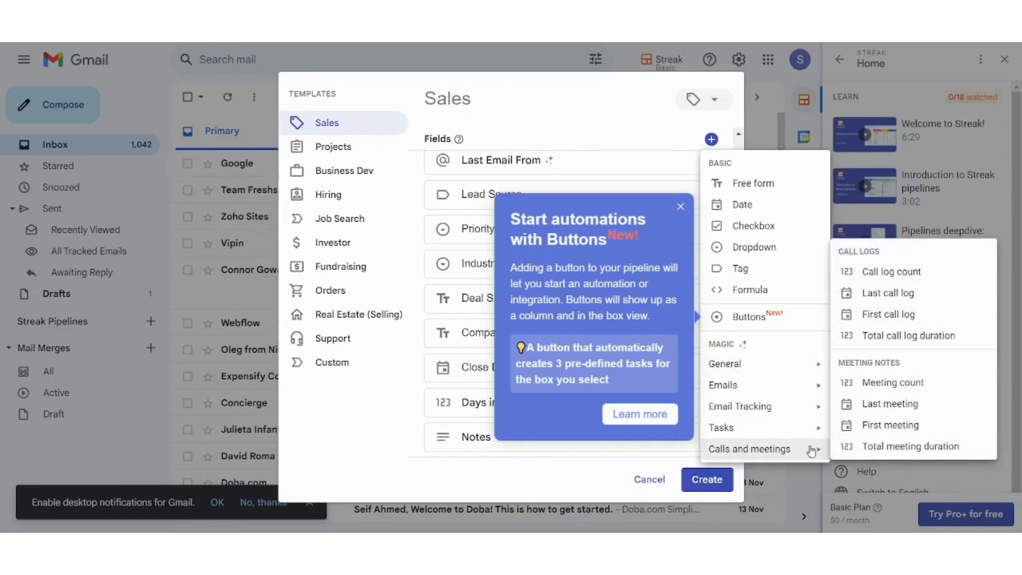
pyautogui.click(894, 404)
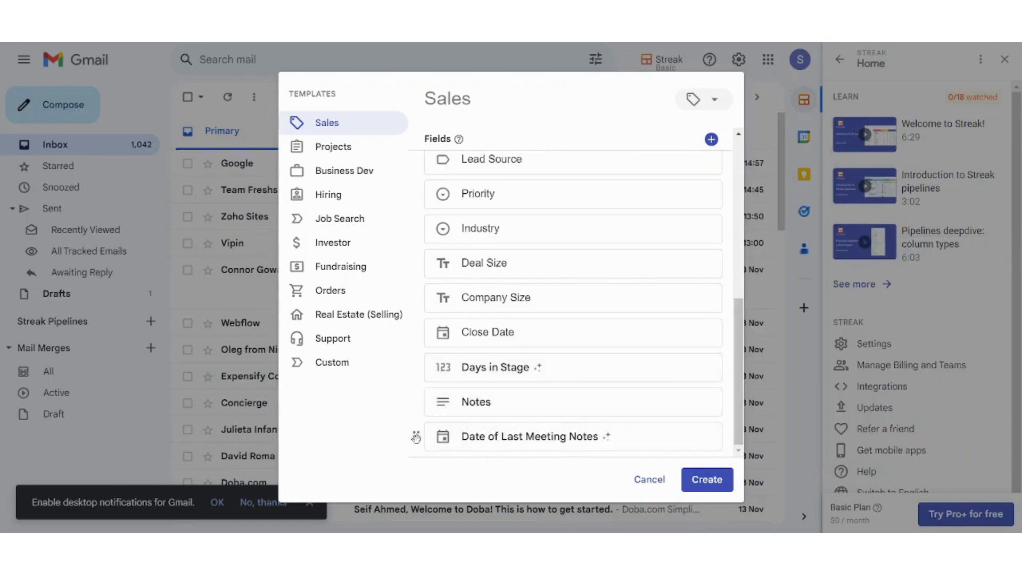
pyautogui.moveTo(417, 438); pyautogui.dragTo(417, 331)
# Create the Sales pipeline with Editor access for the entire team, skipping the suggested companies and contacts.
pyautogui.moveTo(738, 363); pyautogui.dragTo(725, 214)
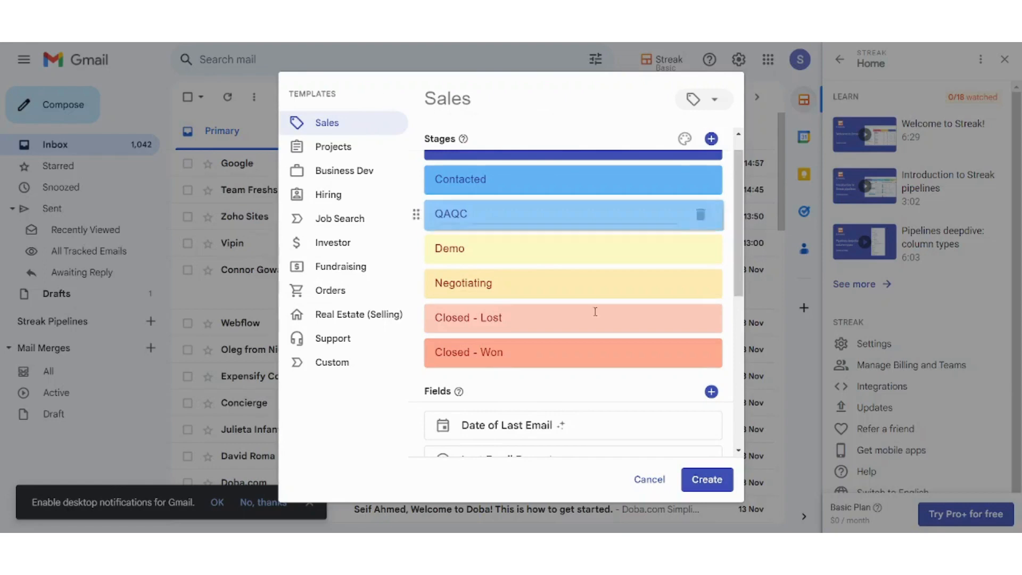
pyautogui.click(714, 480)
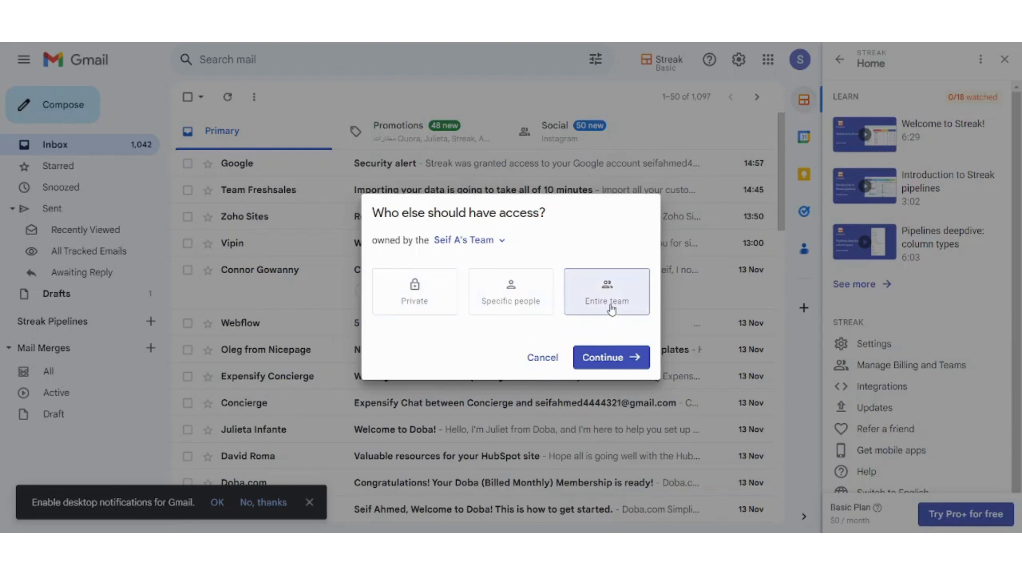
pyautogui.click(615, 356)
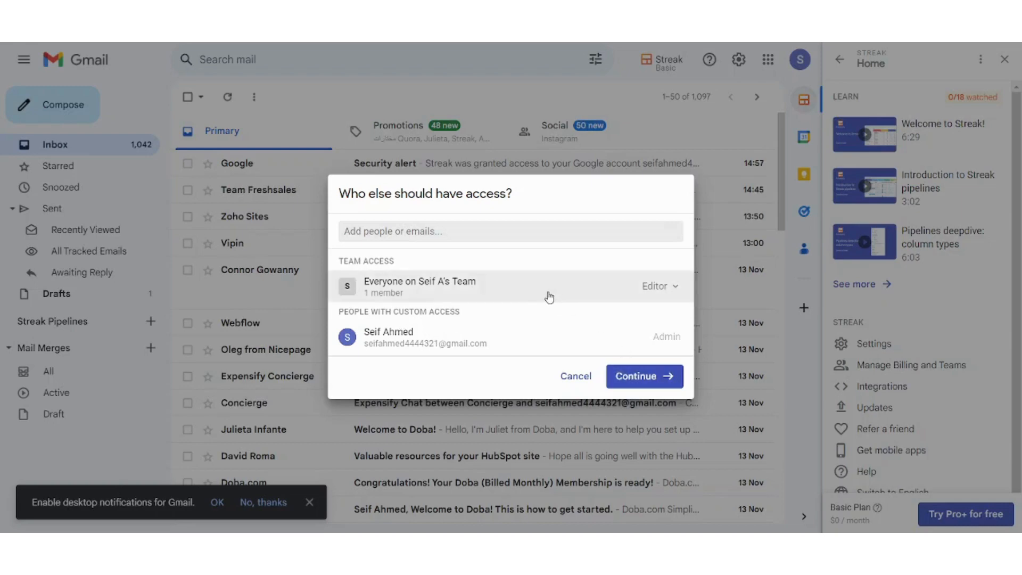
pyautogui.click(665, 385)
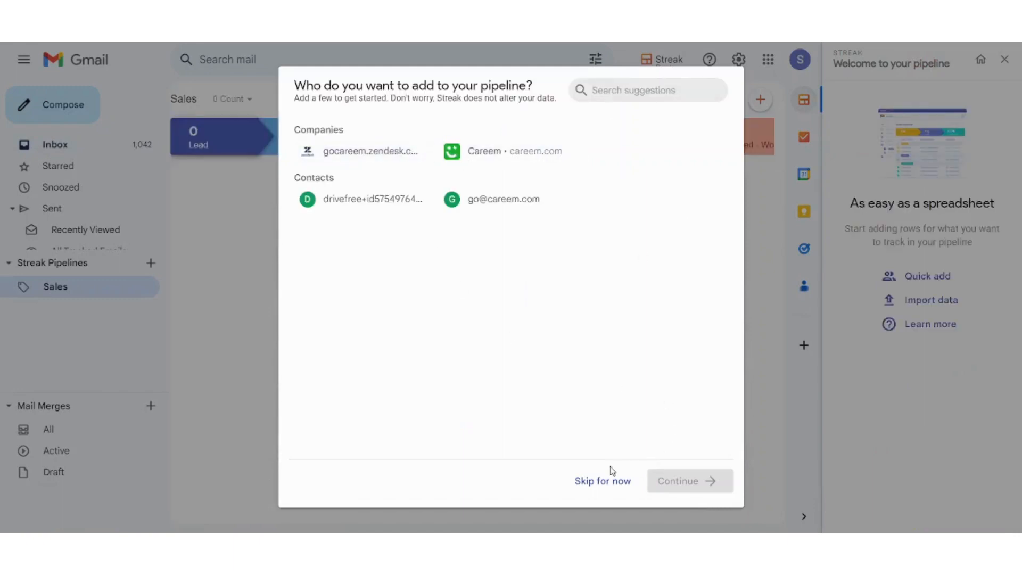
pyautogui.moveTo(404, 80); pyautogui.dragTo(528, 81)
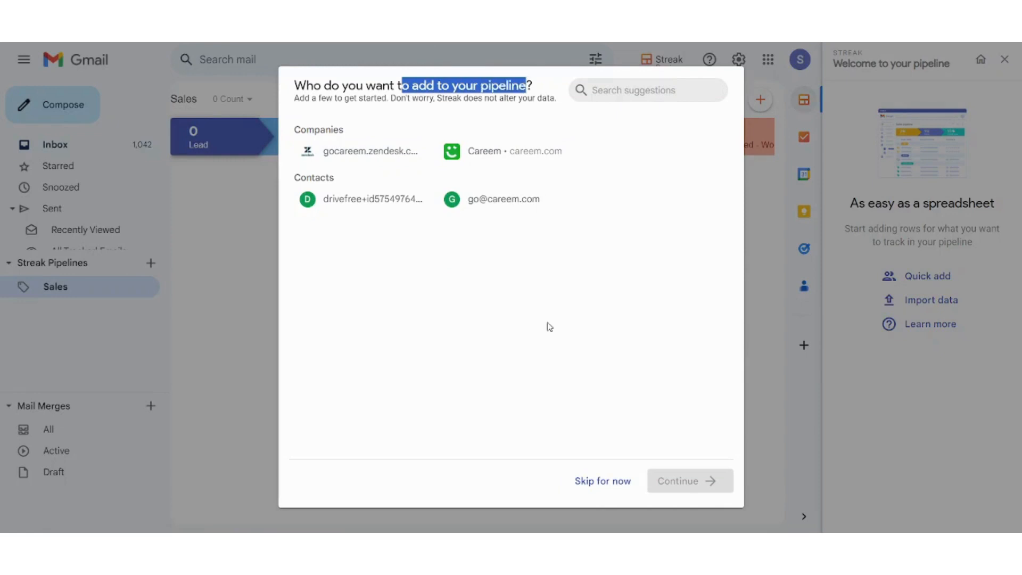
pyautogui.click(585, 479)
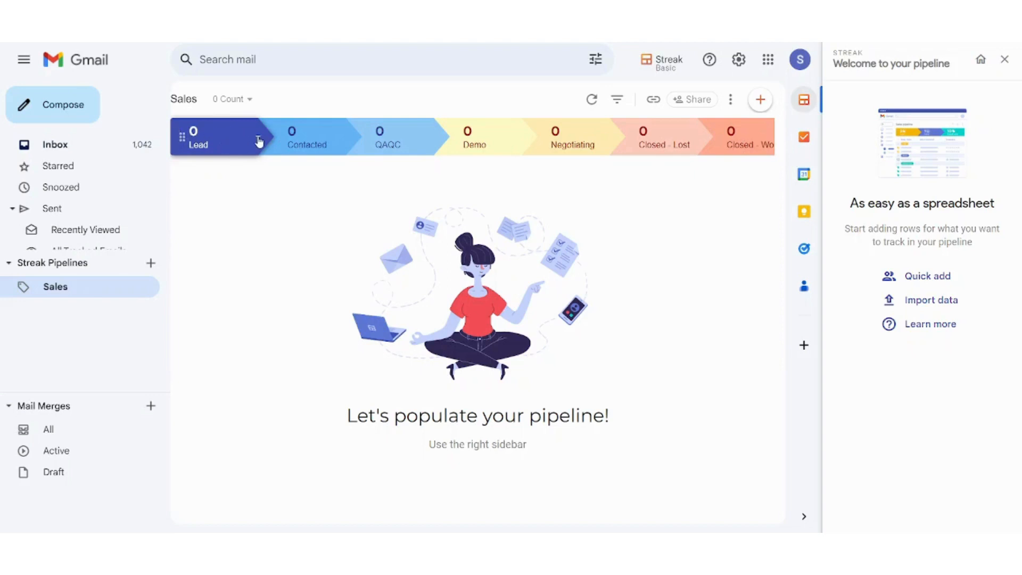
pyautogui.click(258, 139)
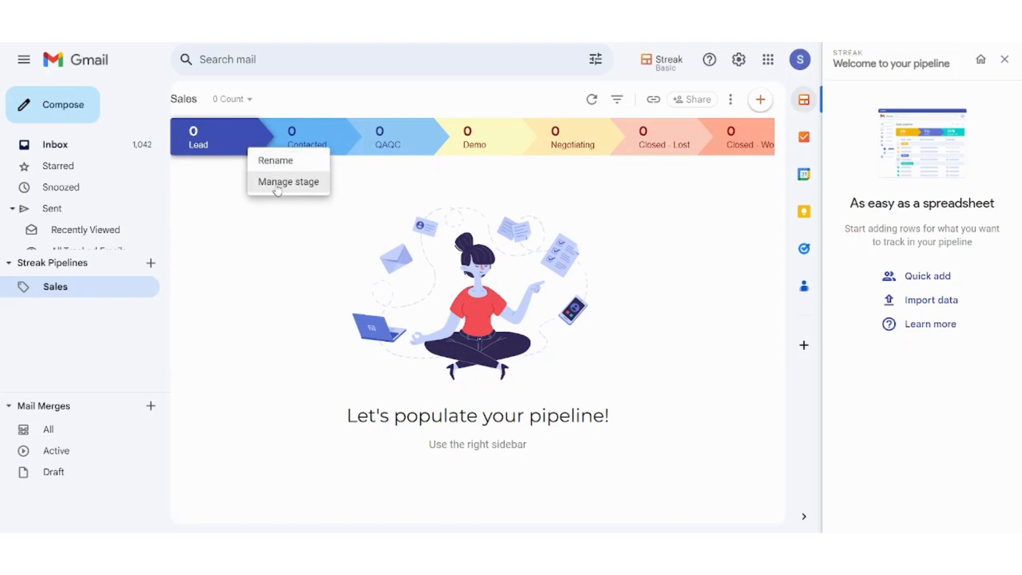
pyautogui.click(182, 137)
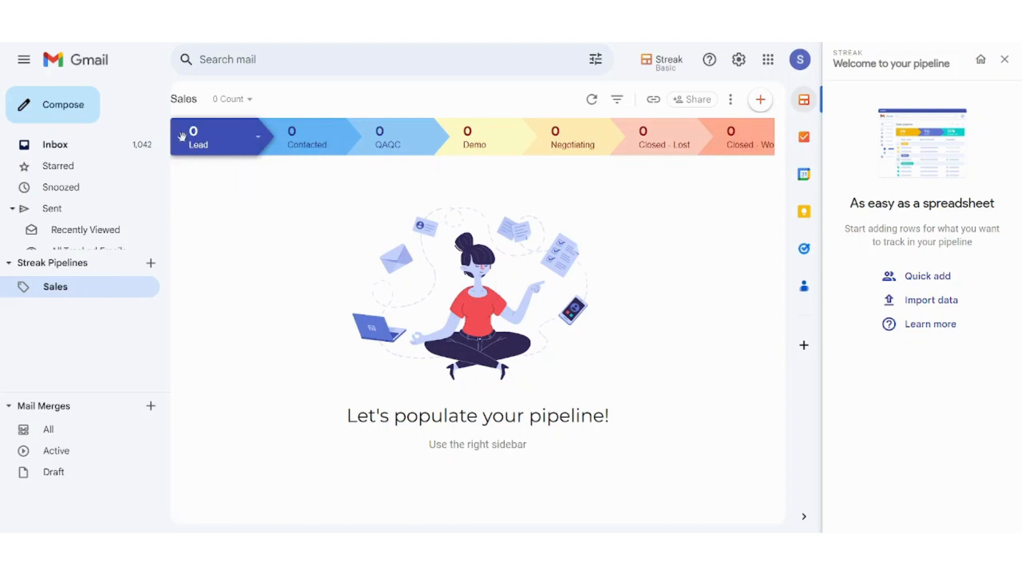
pyautogui.moveTo(182, 137)
pyautogui.mouseDown()
pyautogui.moveTo(296, 136)
pyautogui.moveTo(186, 144)
pyautogui.mouseUp()
# Add the boxes Lead 1 in the Lead stage, Negotiating 1 in Negotiating and Deal 1 in Closed - Won.
pyautogui.click(756, 103)
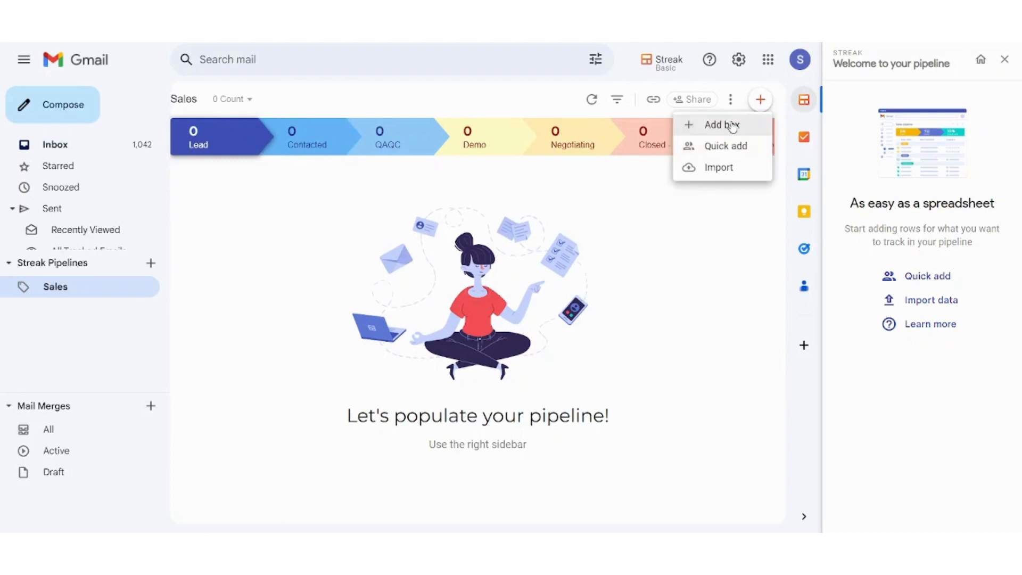
pyautogui.click(733, 127)
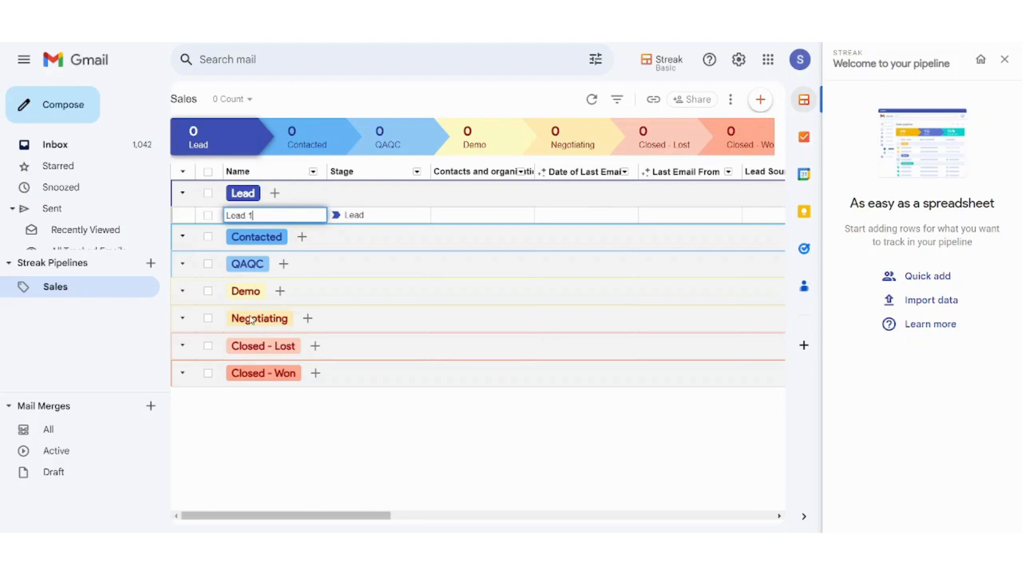
pyautogui.click(301, 322)
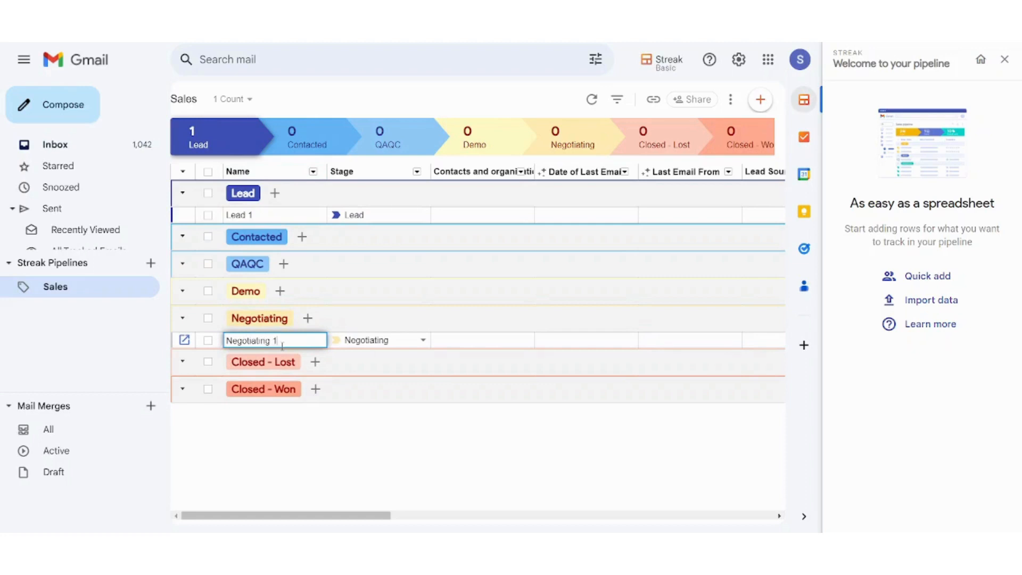
pyautogui.click(318, 392)
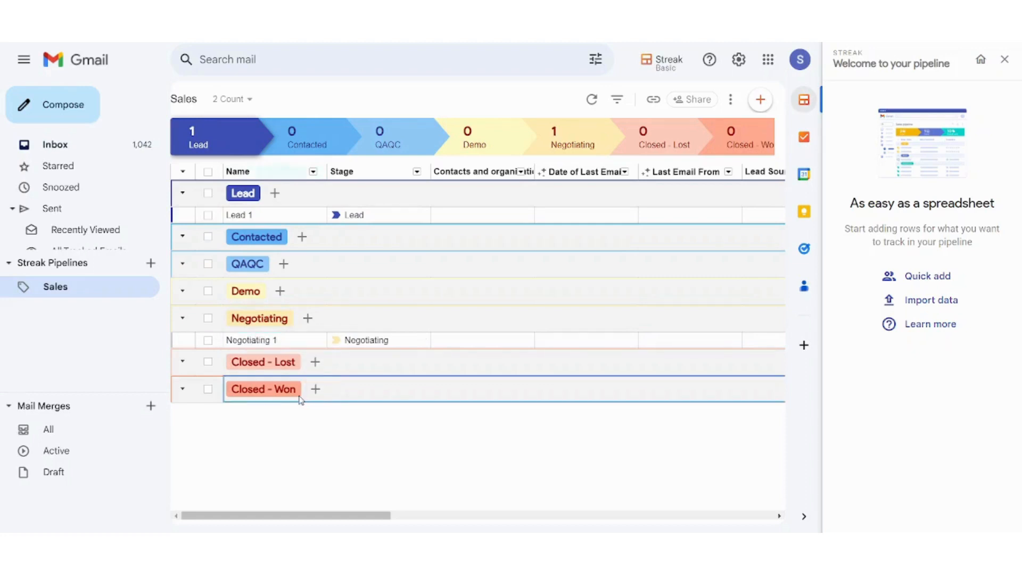
pyautogui.click(317, 388)
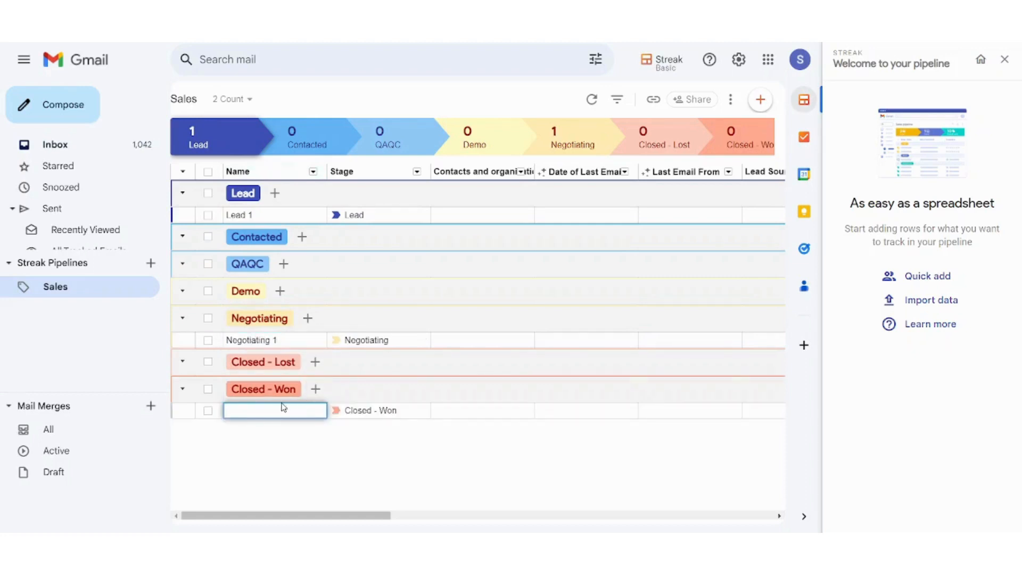
pyautogui.press('Return')
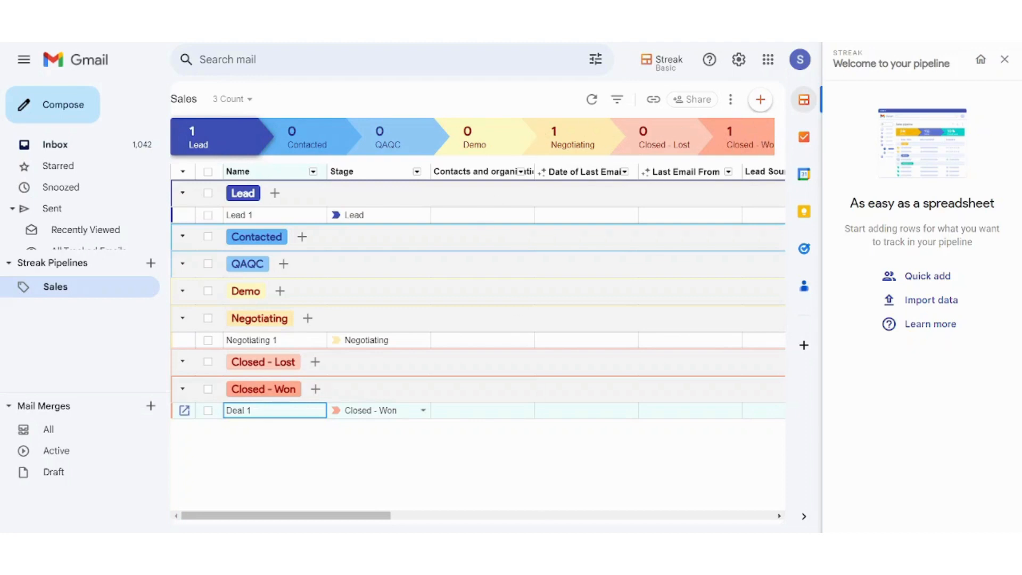
pyautogui.click(208, 410)
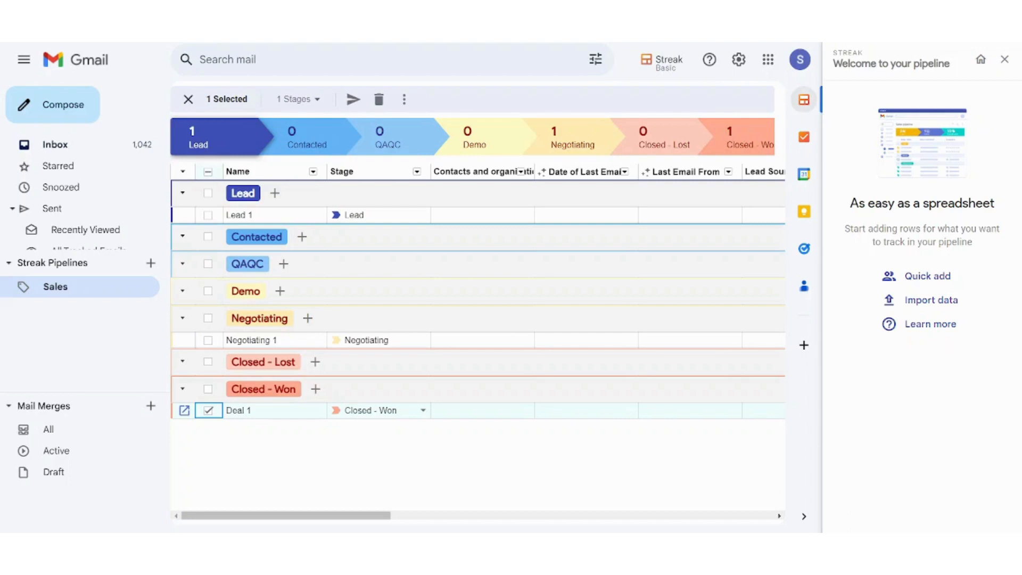
pyautogui.click(203, 462)
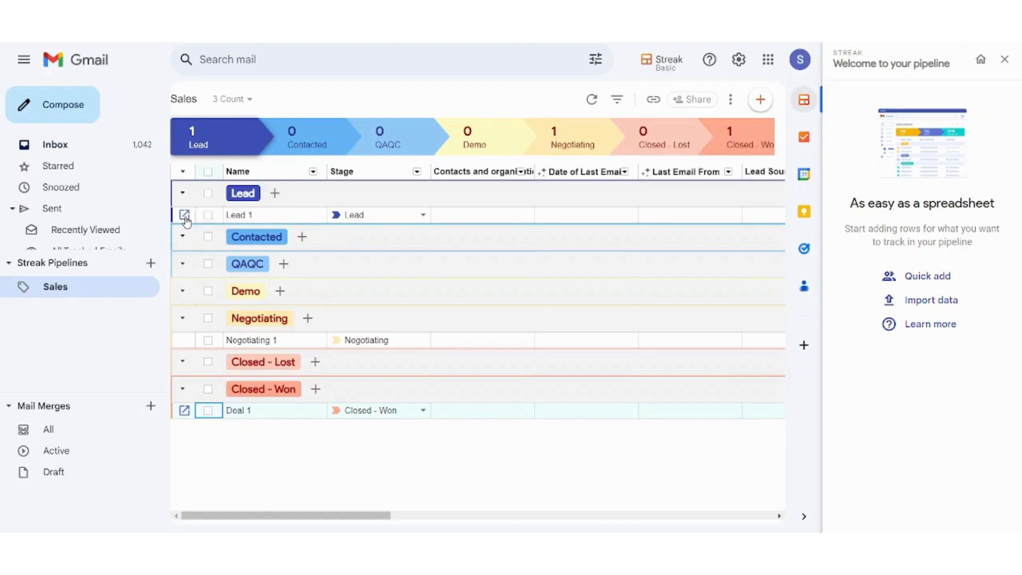
# Set the Company Size of the Lead 1 box to 1000 and return to the Sales pipeline.
pyautogui.click(185, 215)
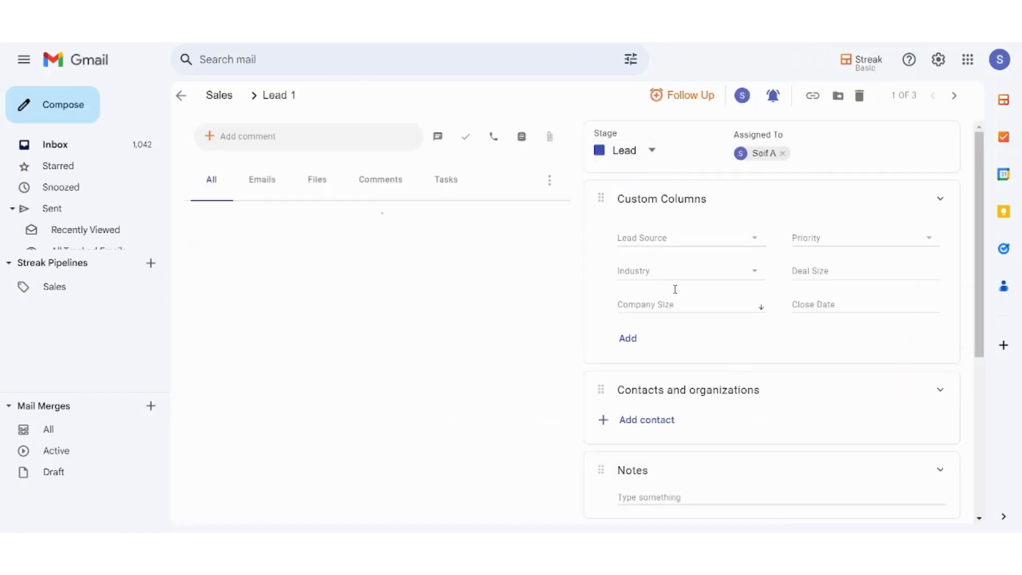
pyautogui.click(704, 242)
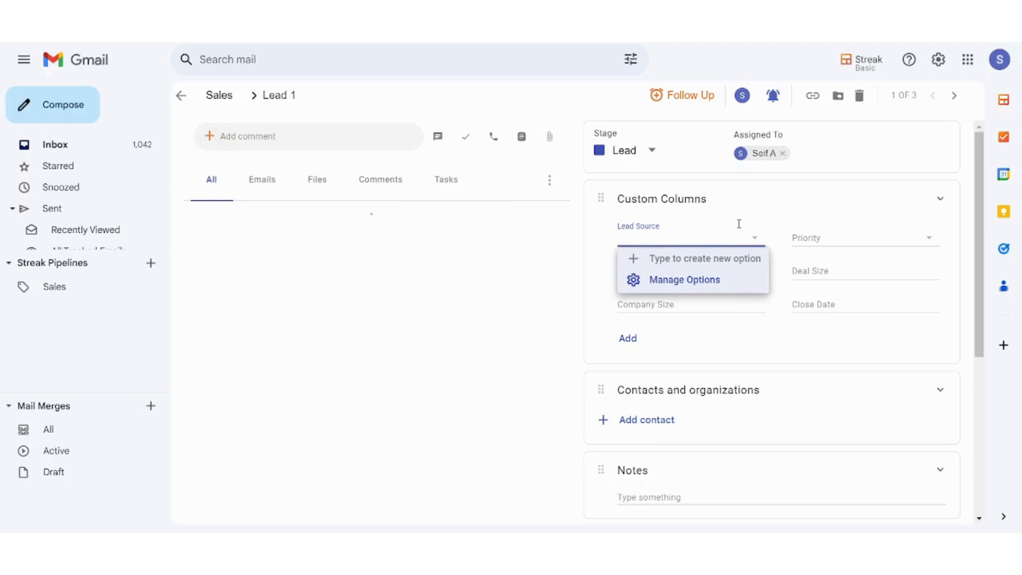
pyautogui.click(694, 306)
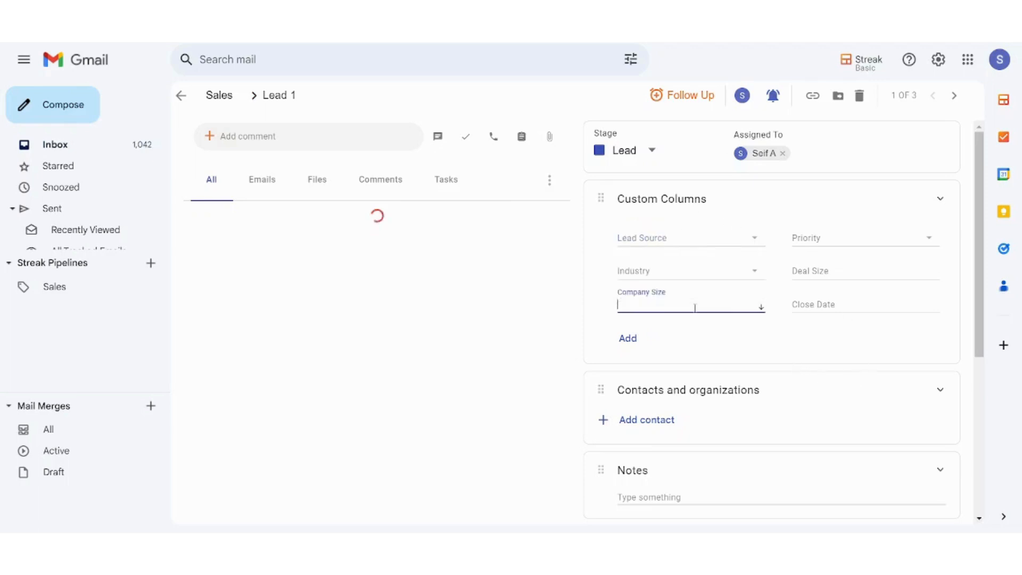
pyautogui.write('1000')
pyautogui.click(636, 336)
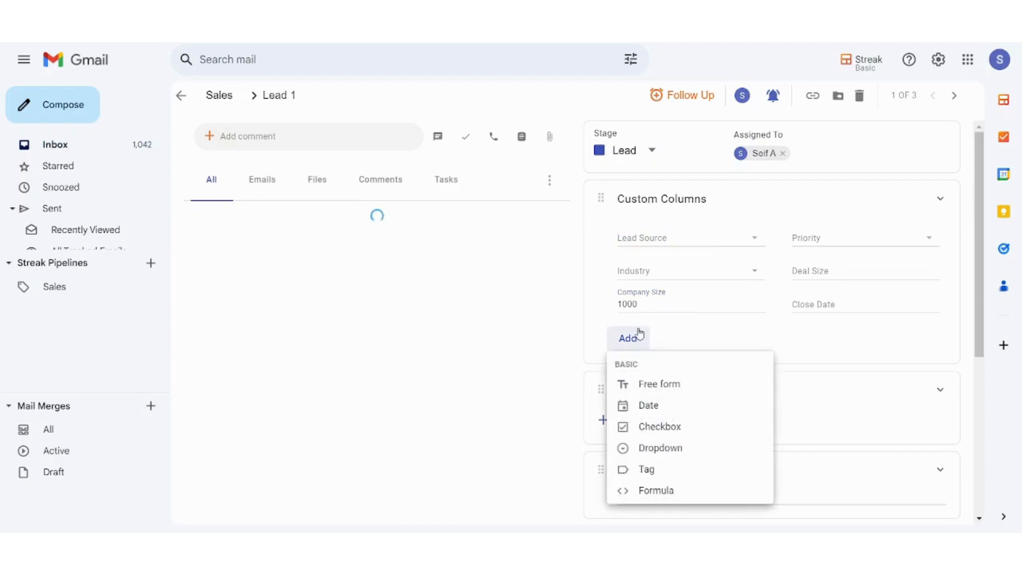
pyautogui.click(599, 322)
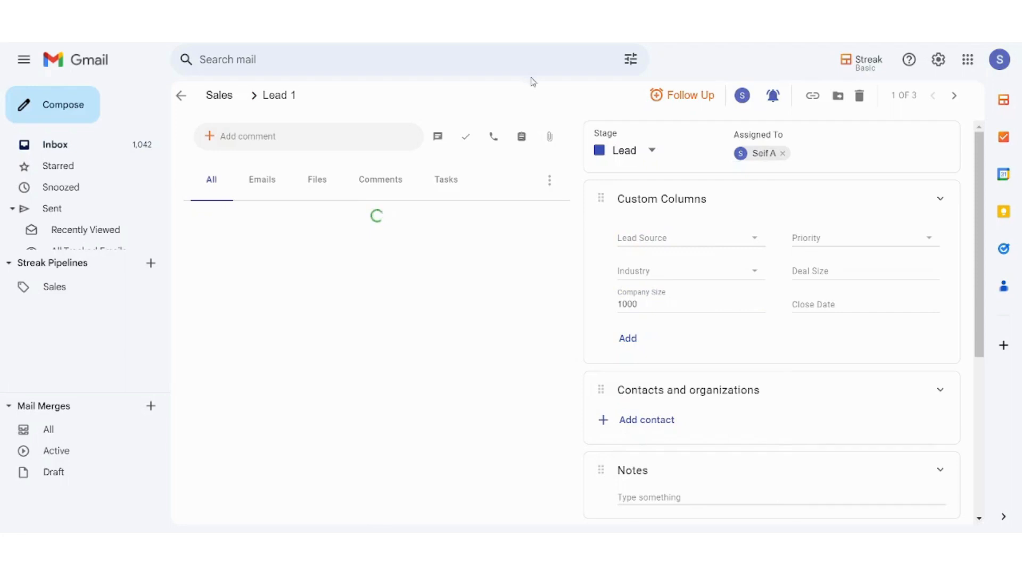
pyautogui.click(181, 97)
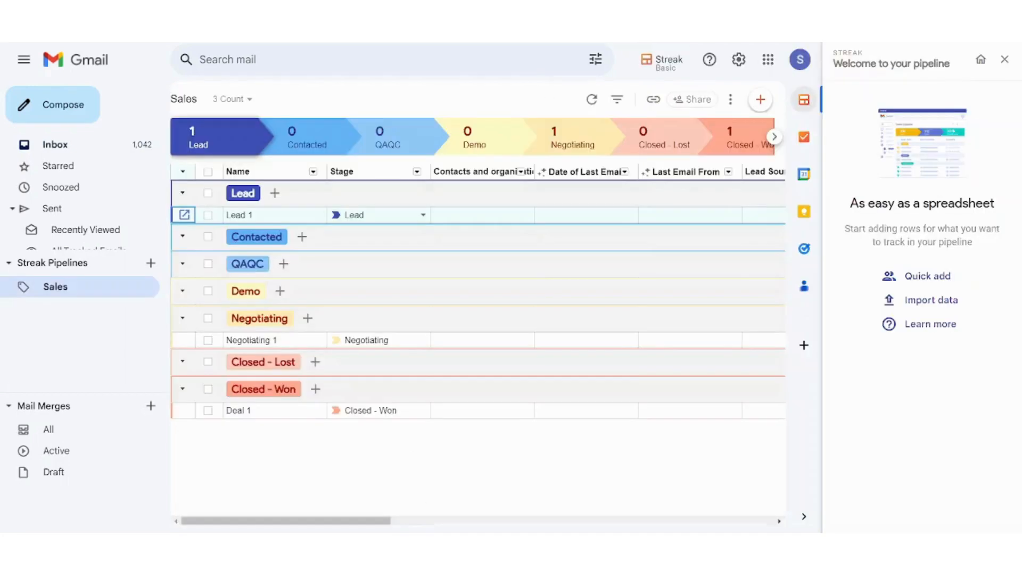
# Check the Company Size column for Lead 1 in the pipeline table, and review the box's activity timeline.
pyautogui.click(208, 411)
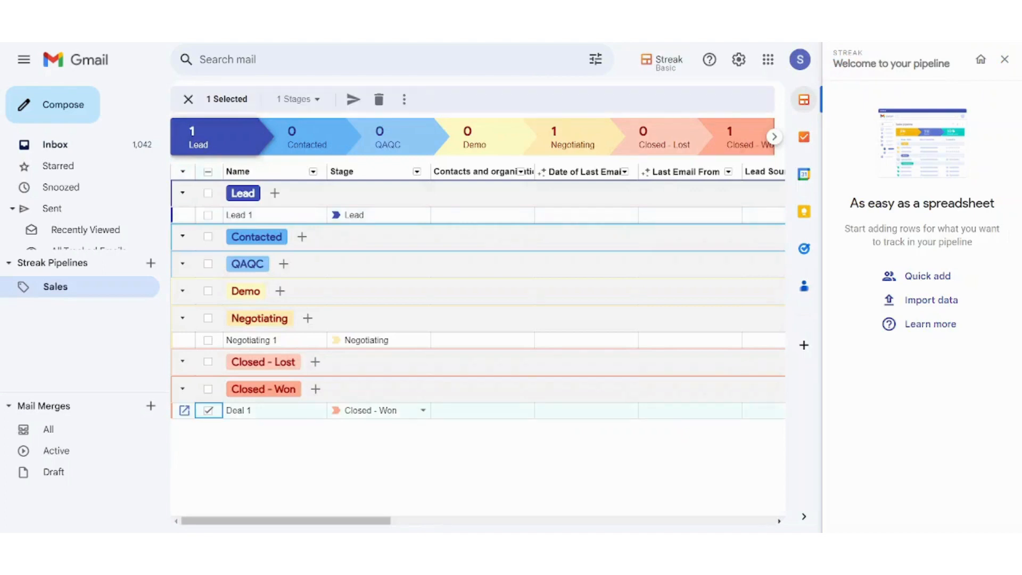
pyautogui.click(200, 489)
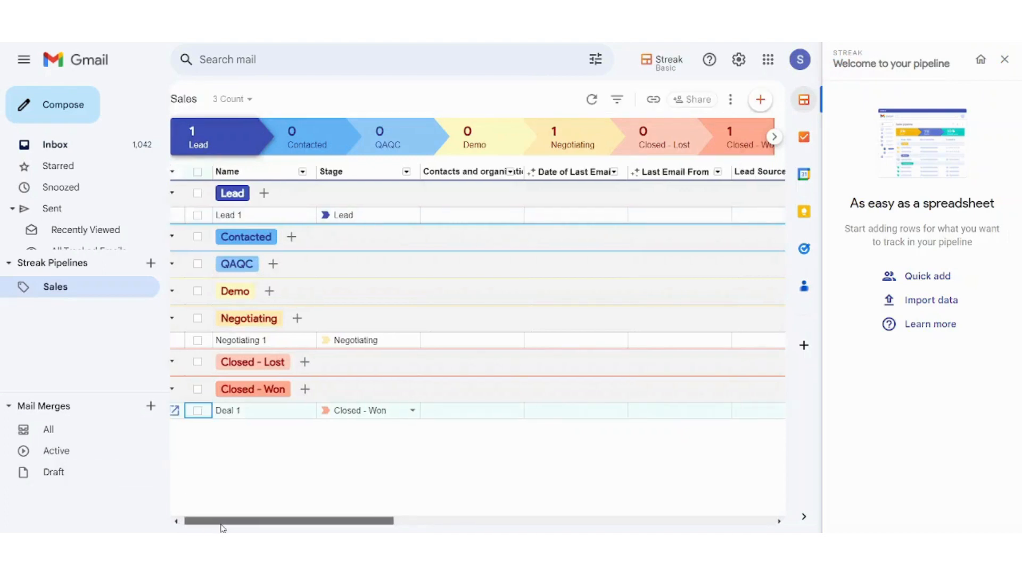
pyautogui.moveTo(222, 524); pyautogui.dragTo(400, 529)
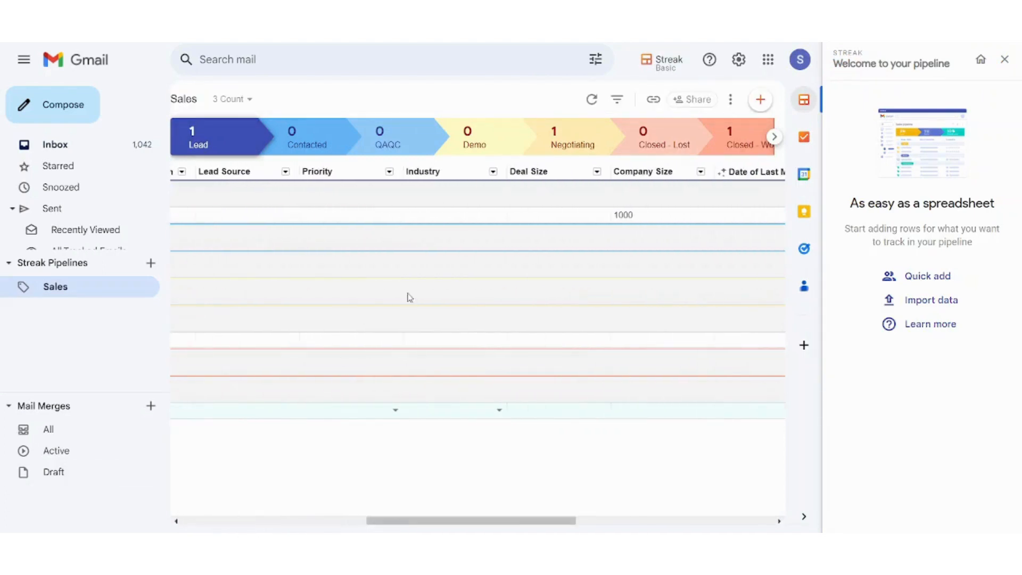
pyautogui.click(633, 219)
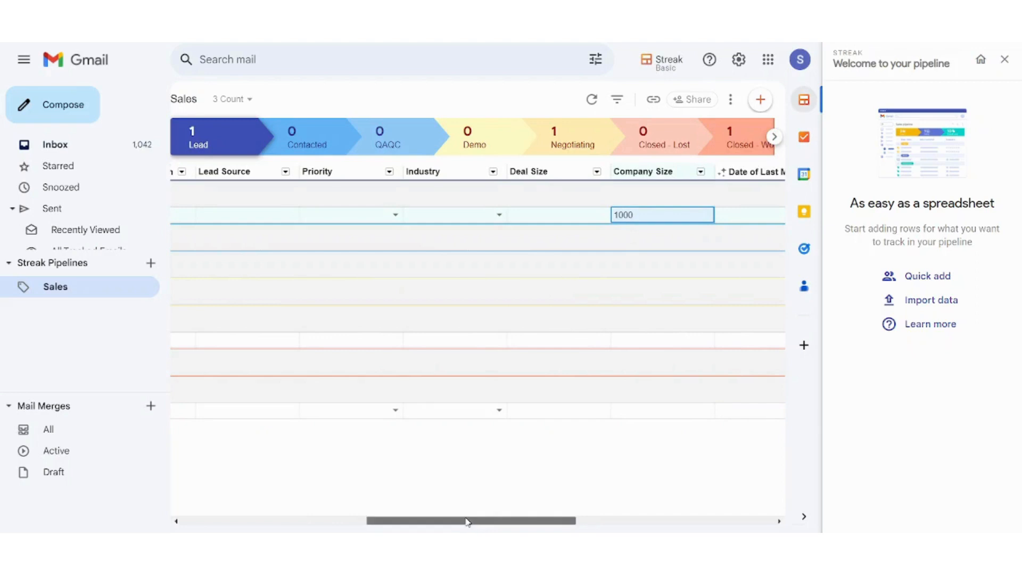
pyautogui.moveTo(467, 520); pyautogui.dragTo(238, 468)
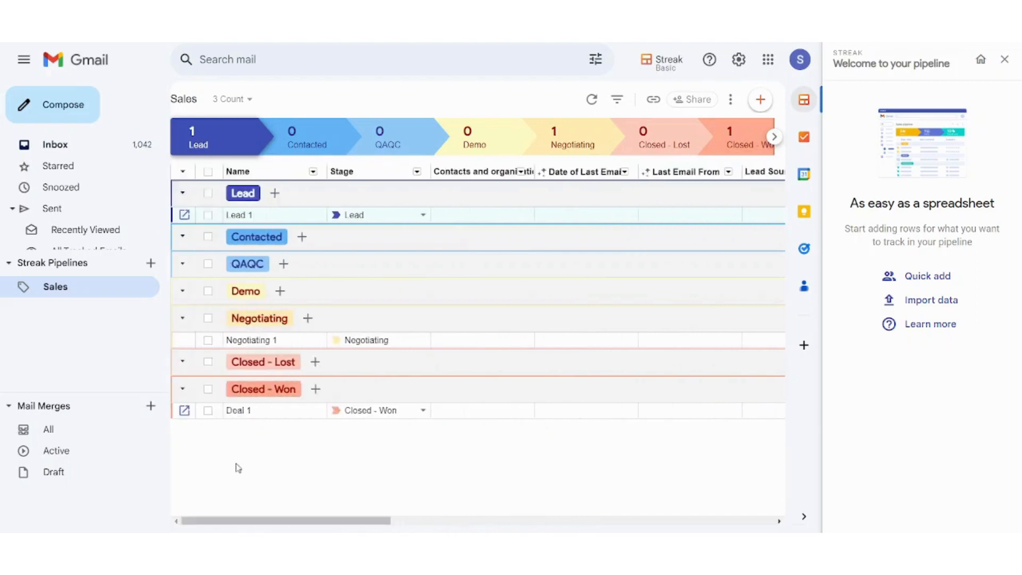
pyautogui.click(185, 215)
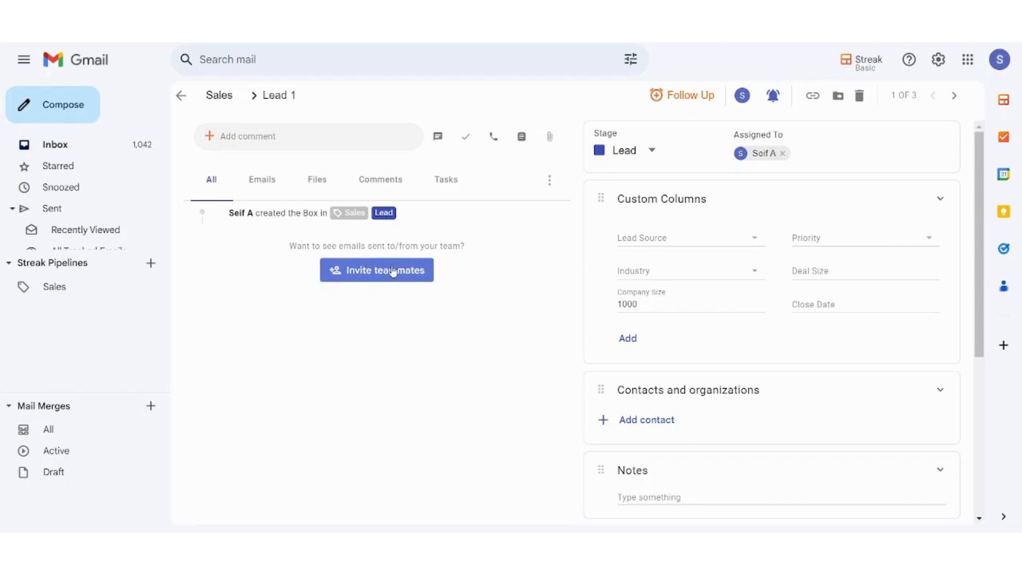
pyautogui.click(181, 96)
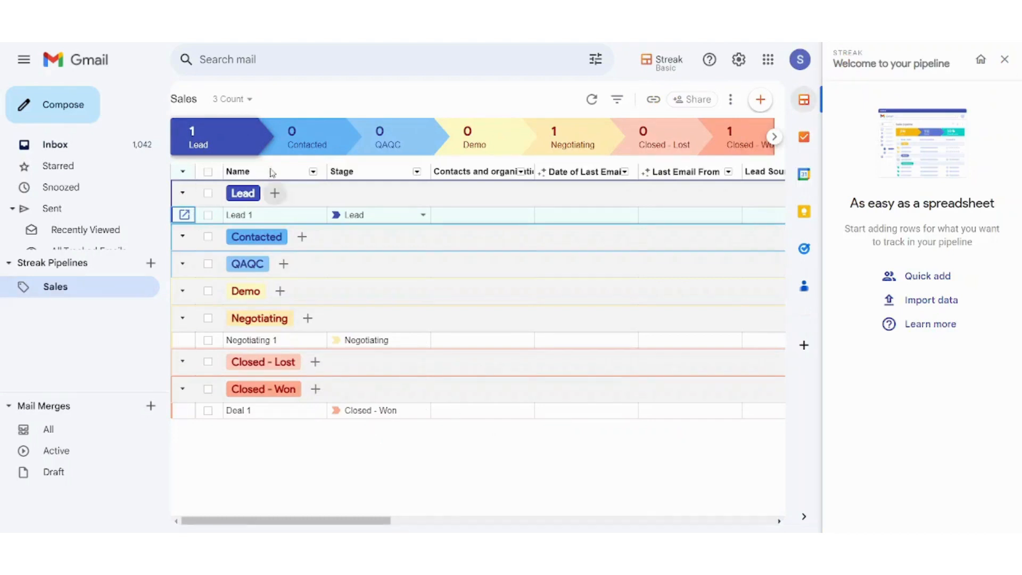
pyautogui.doubleClick(187, 100)
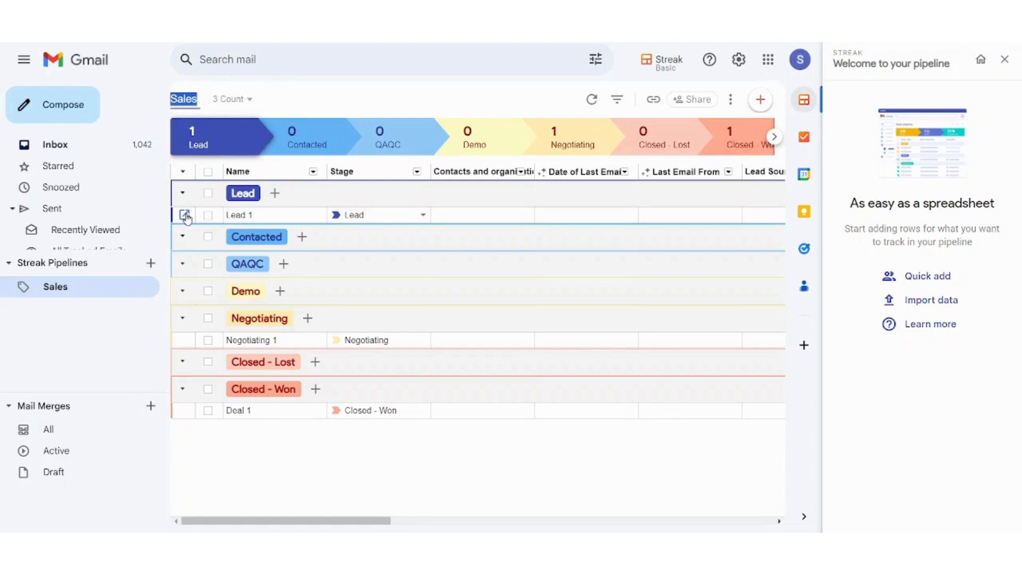
pyautogui.click(259, 461)
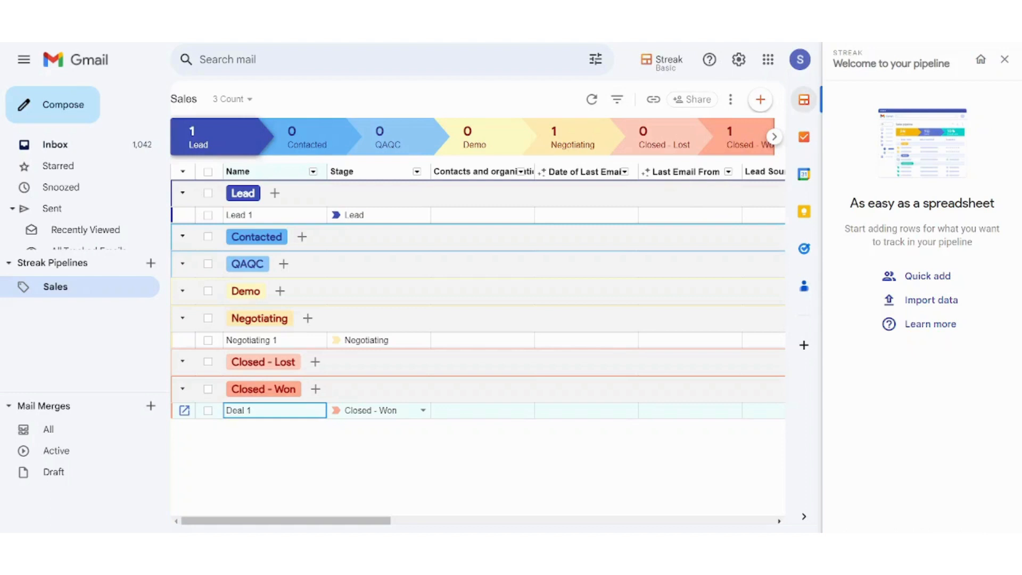
# Close the pipeline welcome sidebar and review the Transfer Data options in the Sales pipeline's Integrations & Automation settings.
pyautogui.click(1004, 59)
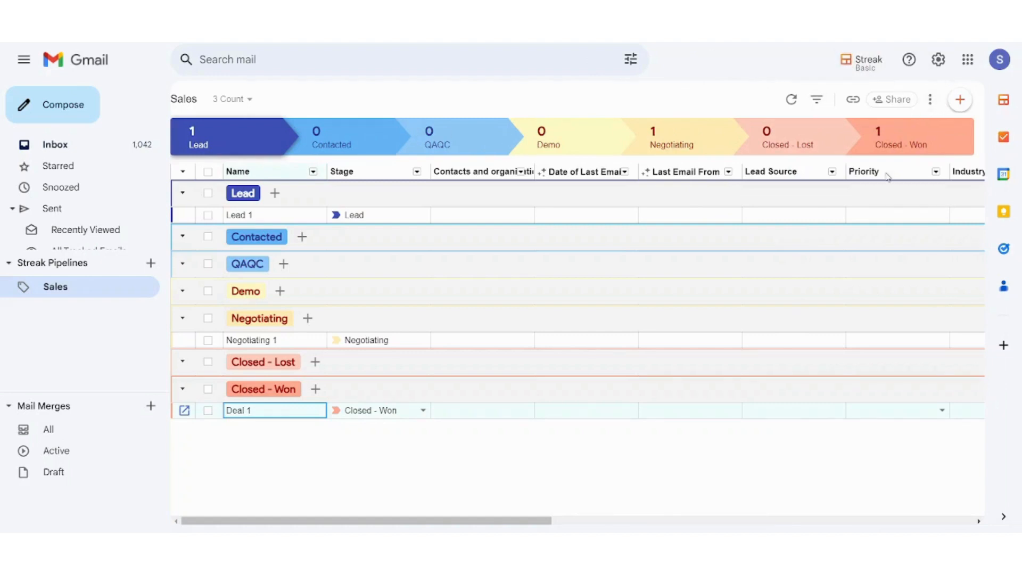
pyautogui.click(930, 100)
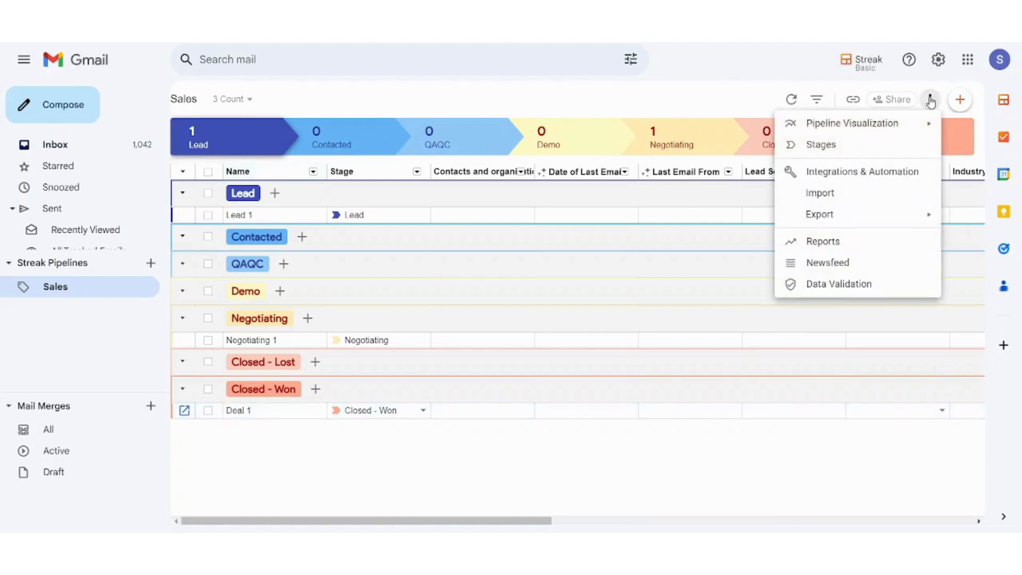
pyautogui.click(852, 172)
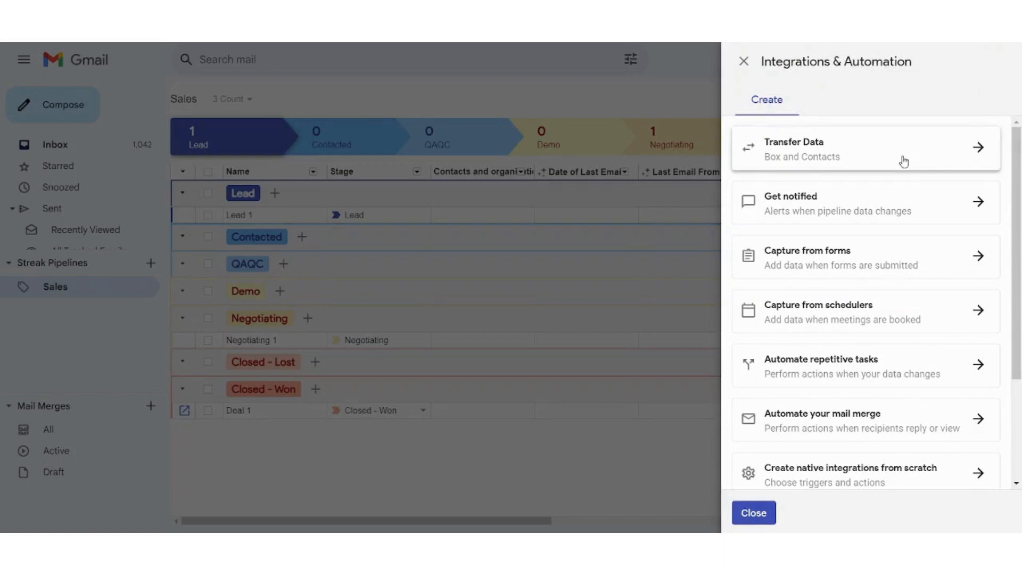
pyautogui.click(904, 162)
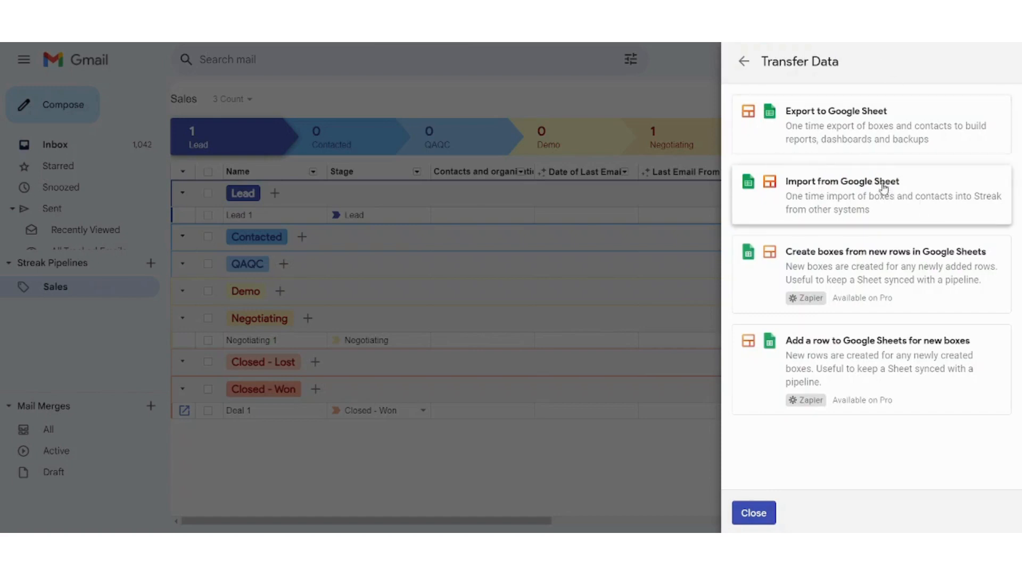
pyautogui.click(742, 62)
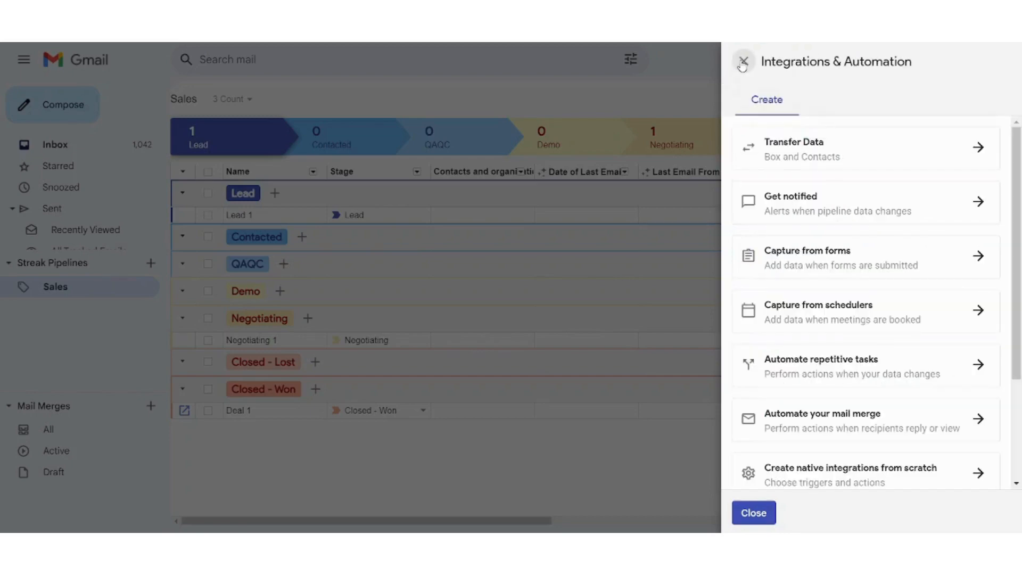
# Review the Get notified integrations for the Sales pipeline, and close Integrations & Automation.
pyautogui.click(813, 198)
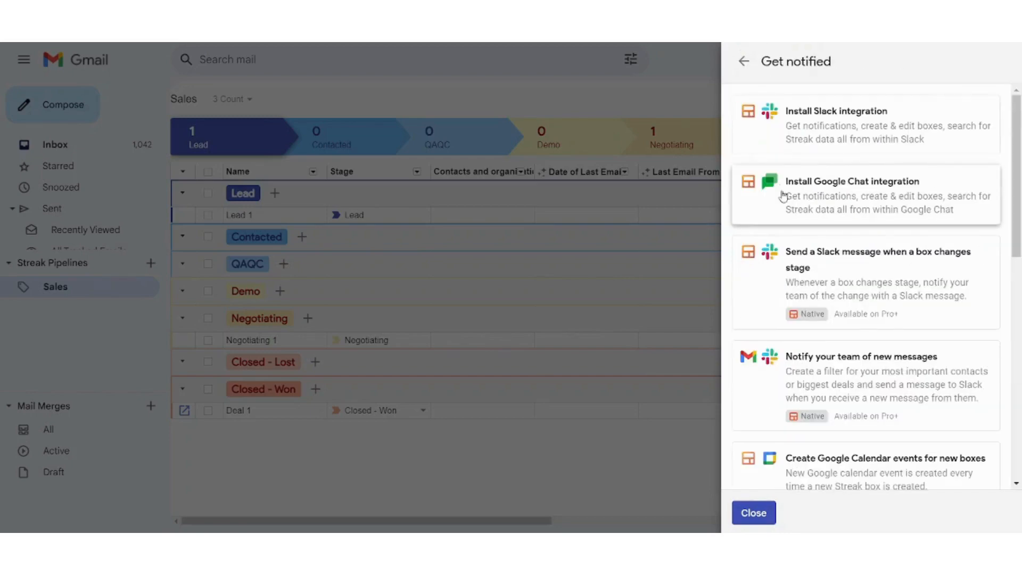
pyautogui.moveTo(1017, 176)
pyautogui.mouseDown()
pyautogui.moveTo(1018, 344)
pyautogui.moveTo(1004, 182)
pyautogui.mouseUp()
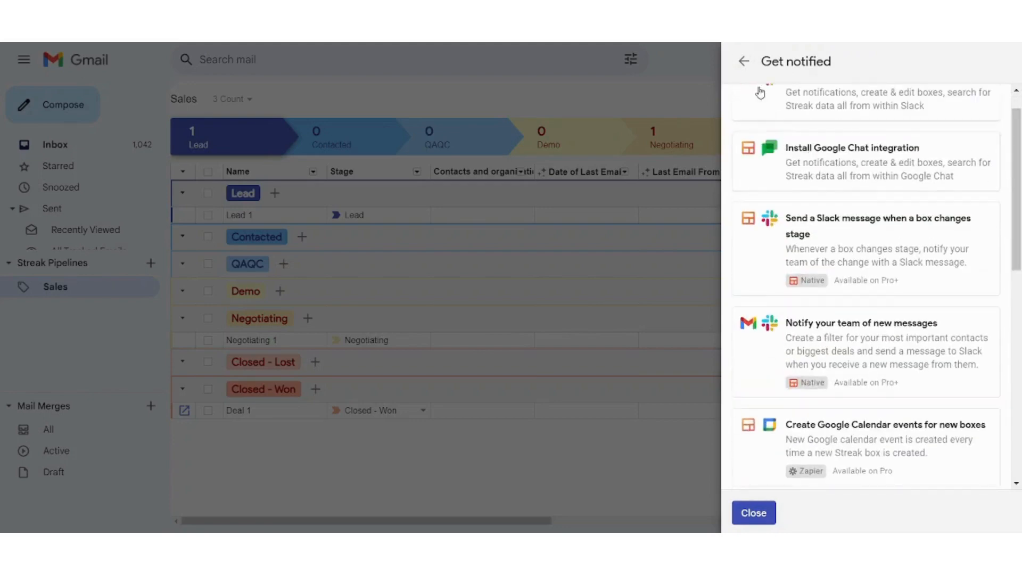
pyautogui.click(743, 61)
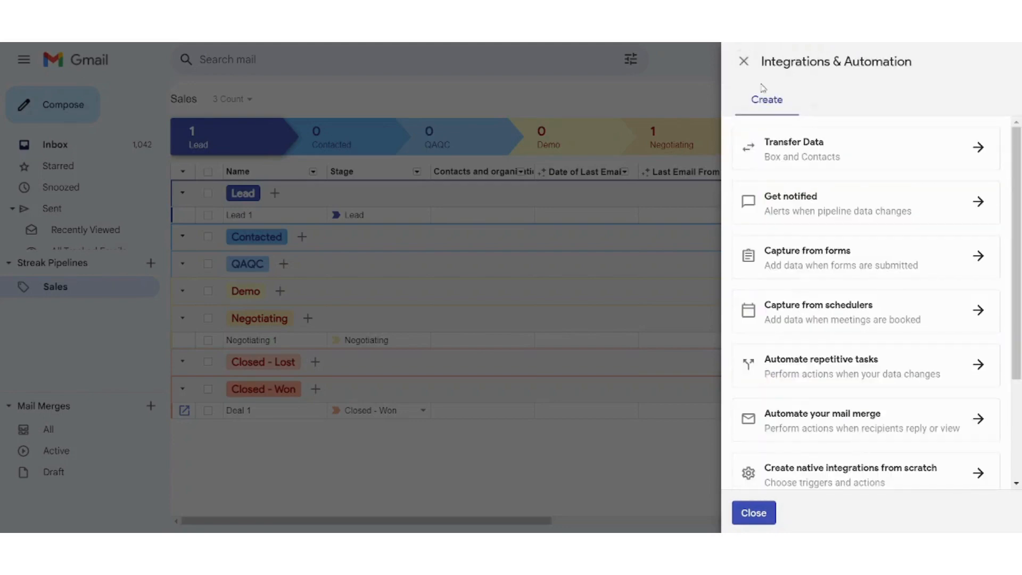
pyautogui.click(754, 512)
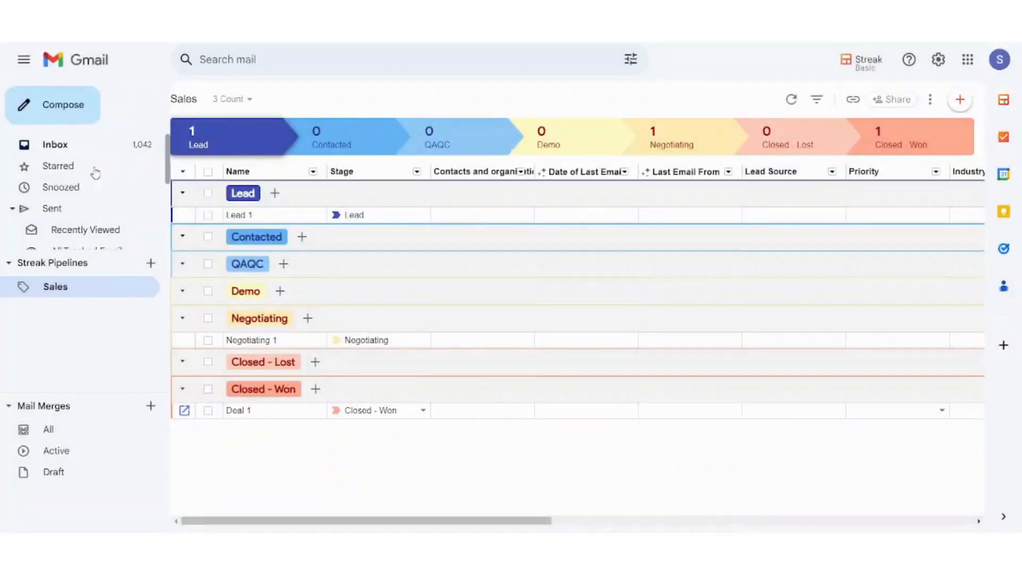
# View the Gmail inbox and return to the Sales pipeline.
pyautogui.click(68, 147)
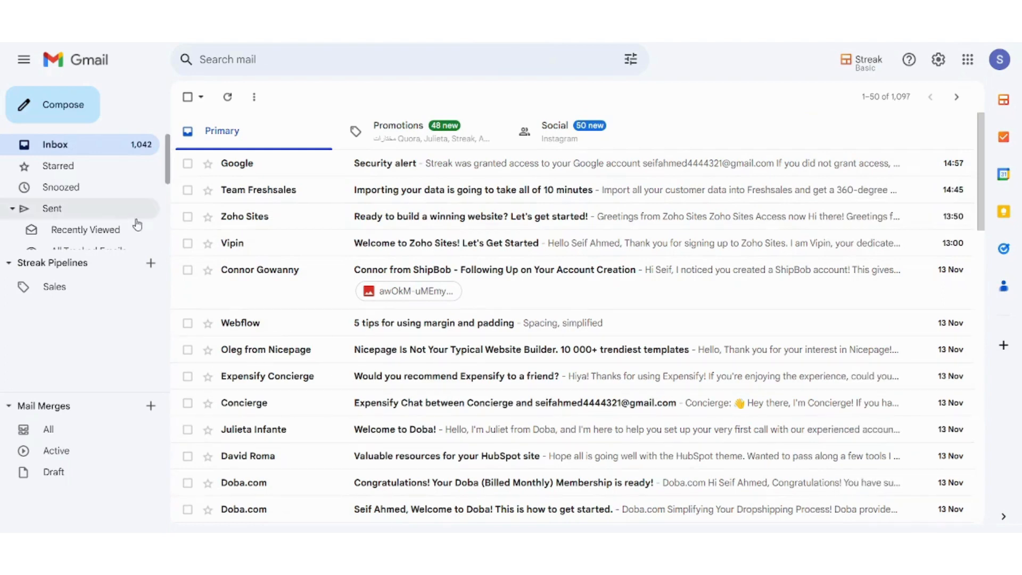
pyautogui.click(56, 287)
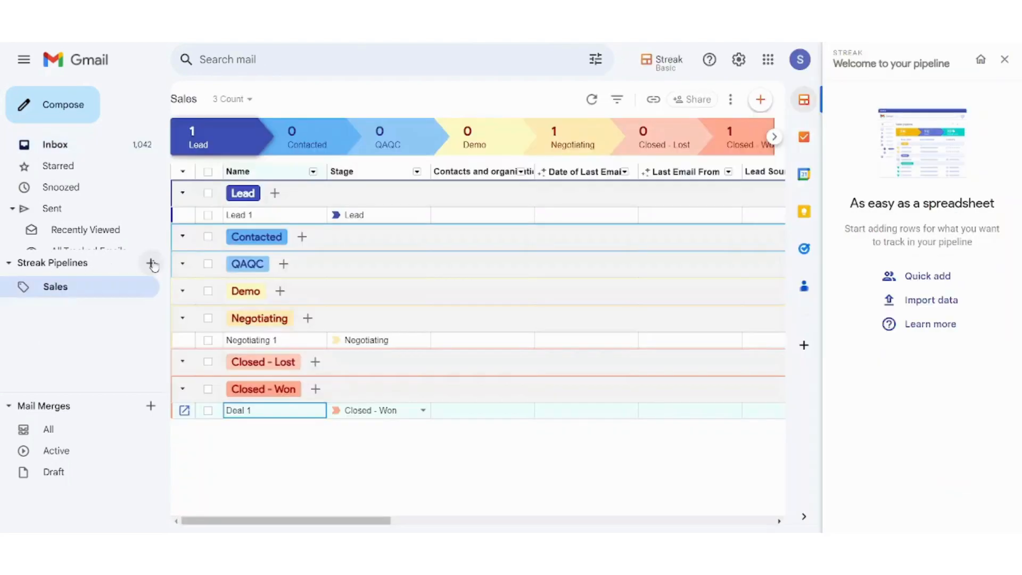